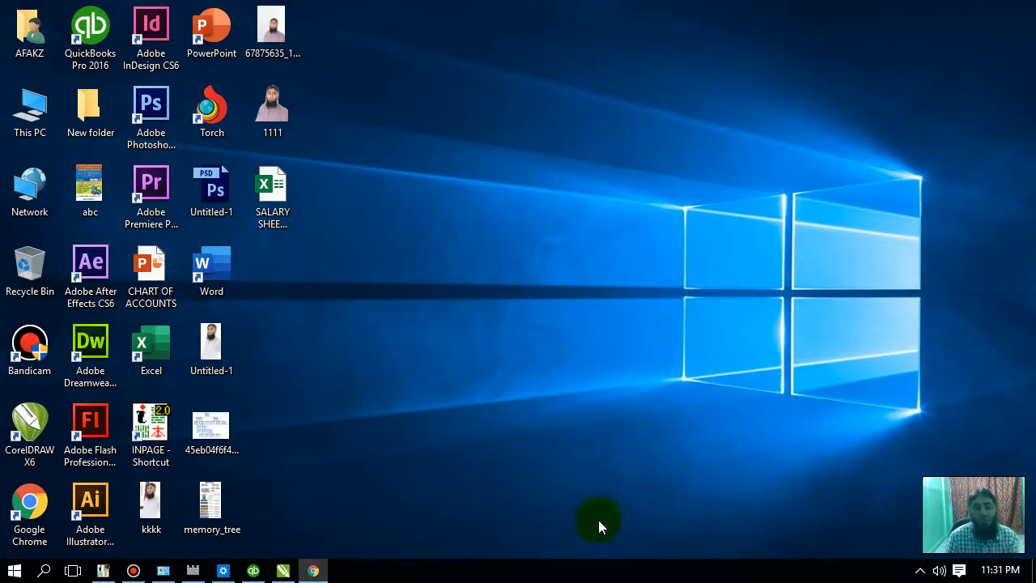
Switch to QuickBooks Pro 2016 and start setting up a new budget
{"action": "left_click", "coordinate": [253, 570]}
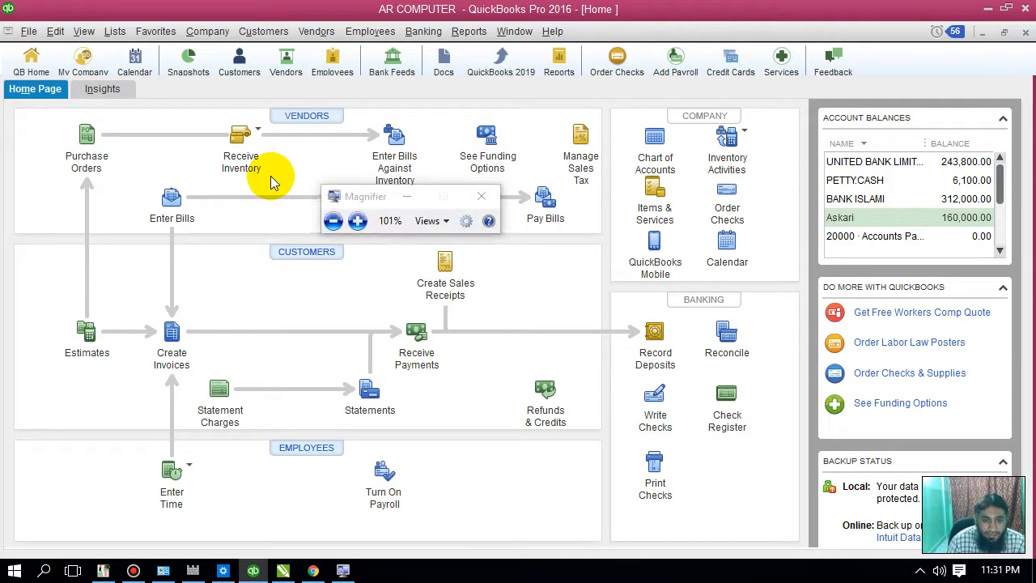
{"action": "left_click", "coordinate": [423, 200]}
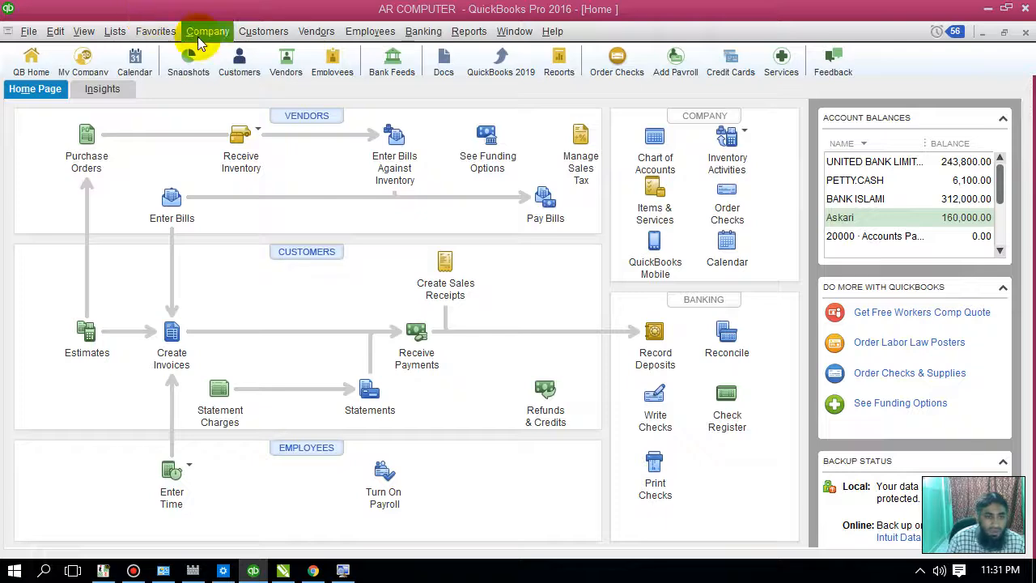
{"action": "left_click", "coordinate": [198, 37]}
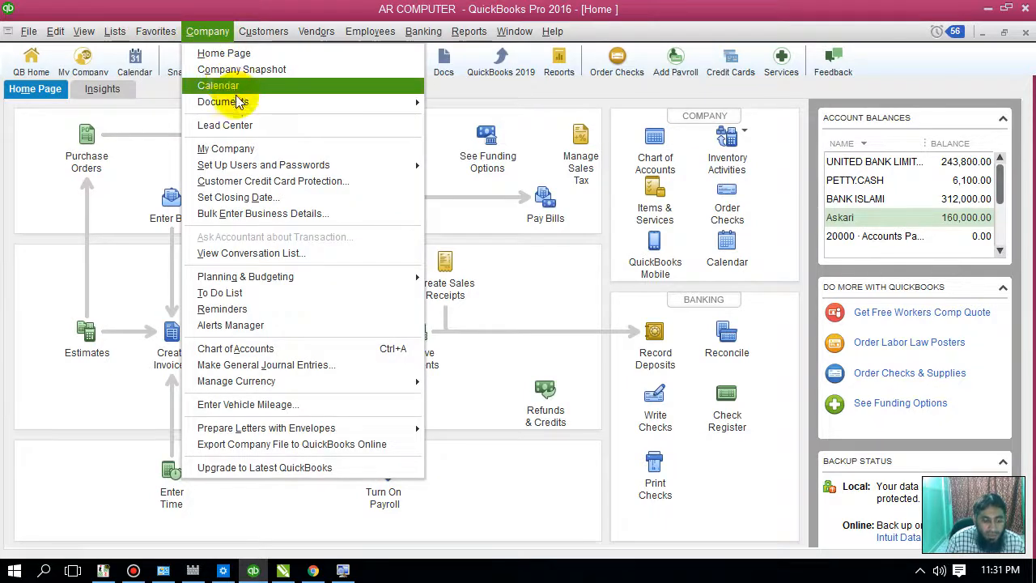
{"action": "mouse_move", "coordinate": [236, 102]}
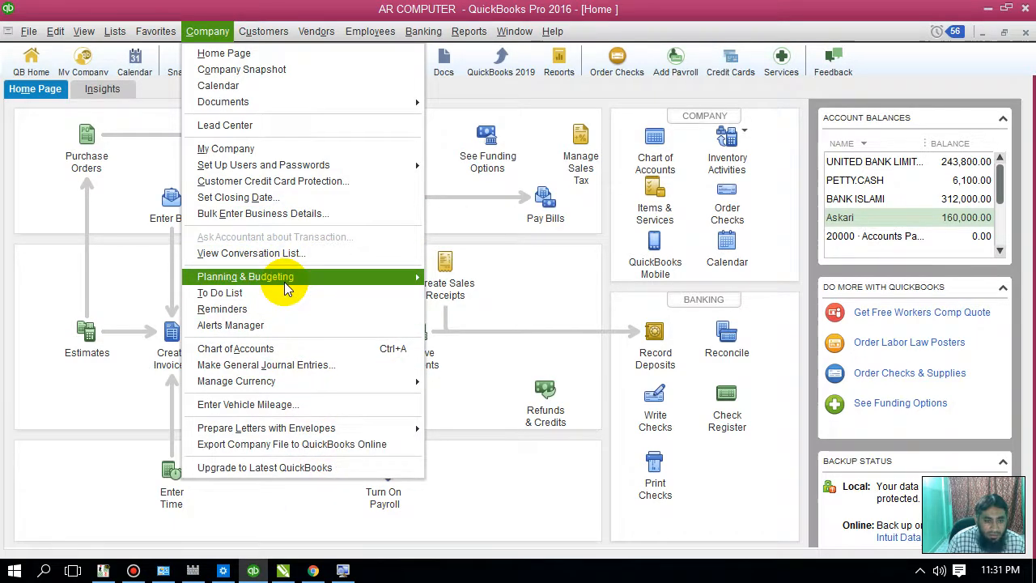
{"action": "mouse_move", "coordinate": [284, 279]}
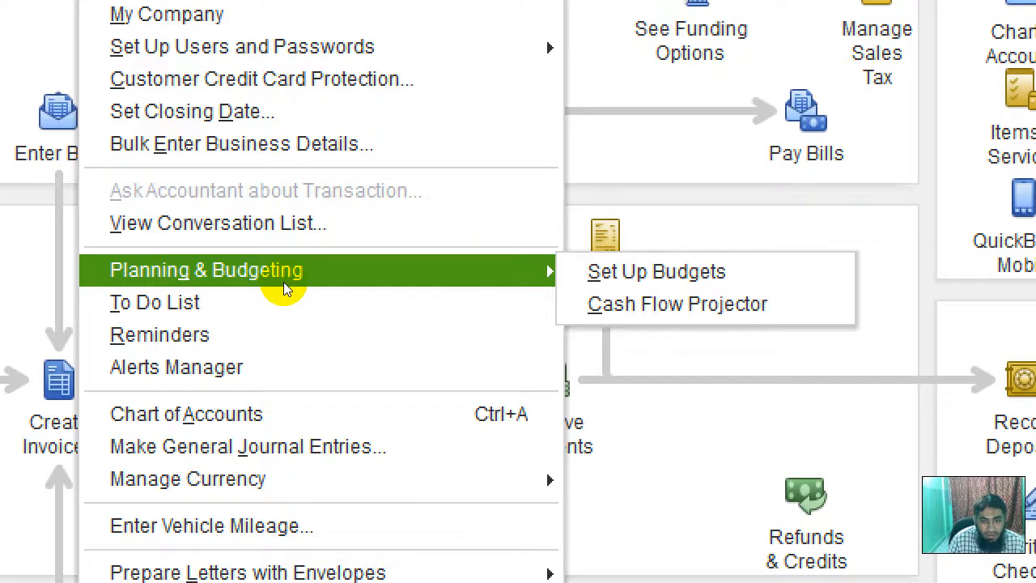
{"action": "left_click", "coordinate": [406, 280]}
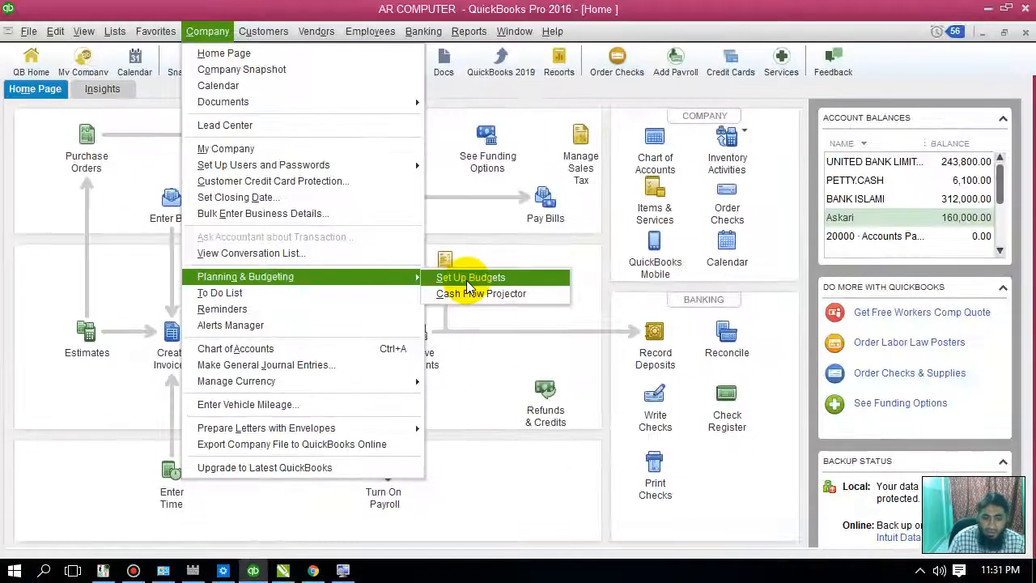
{"action": "left_click", "coordinate": [657, 272]}
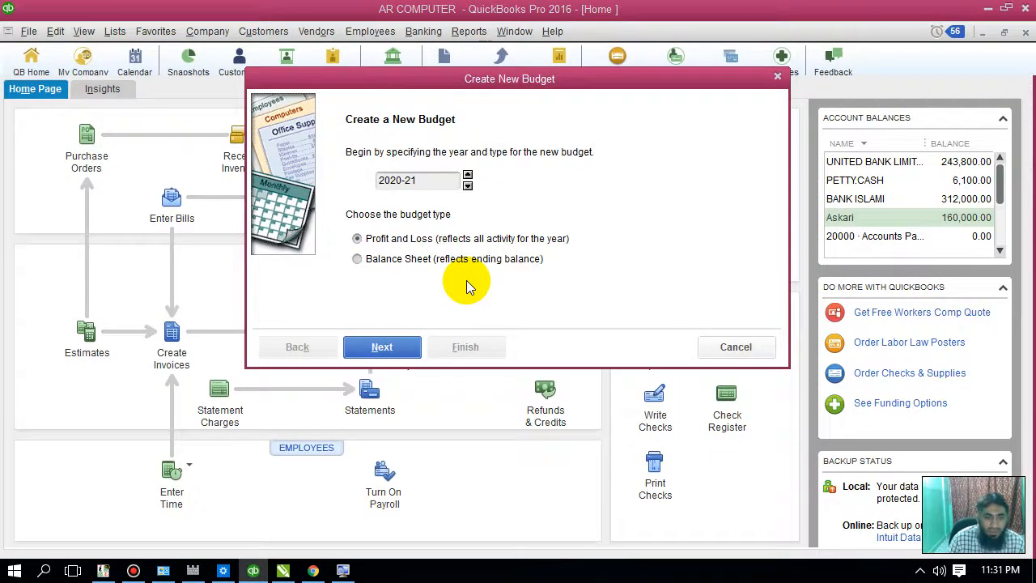
Set the new budget's year to 2019-20 and its type to Profit and Loss
{"action": "left_click_drag", "start_coordinate": [614, 75], "coordinate": [562, 139]}
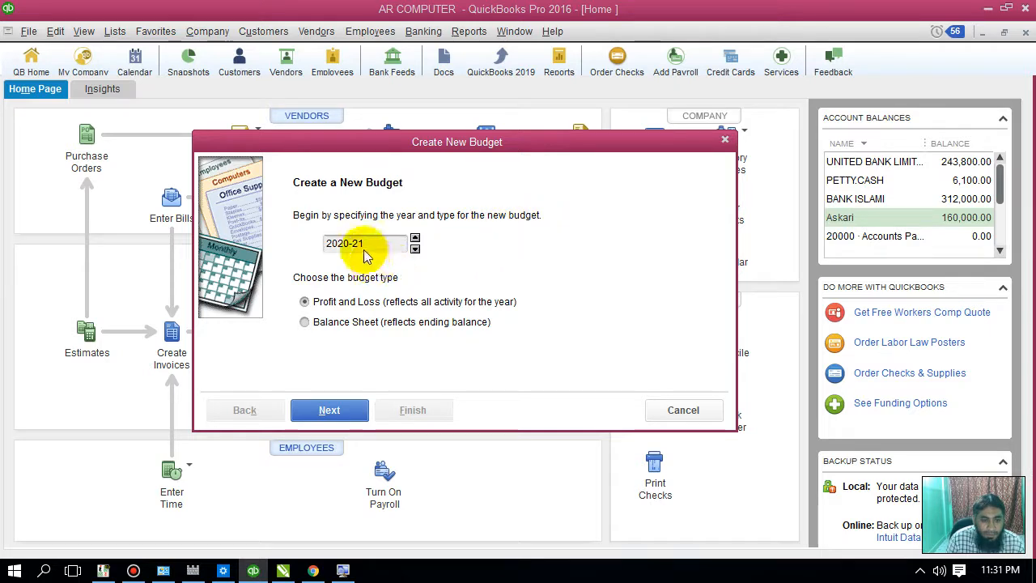
{"action": "left_click", "coordinate": [415, 249]}
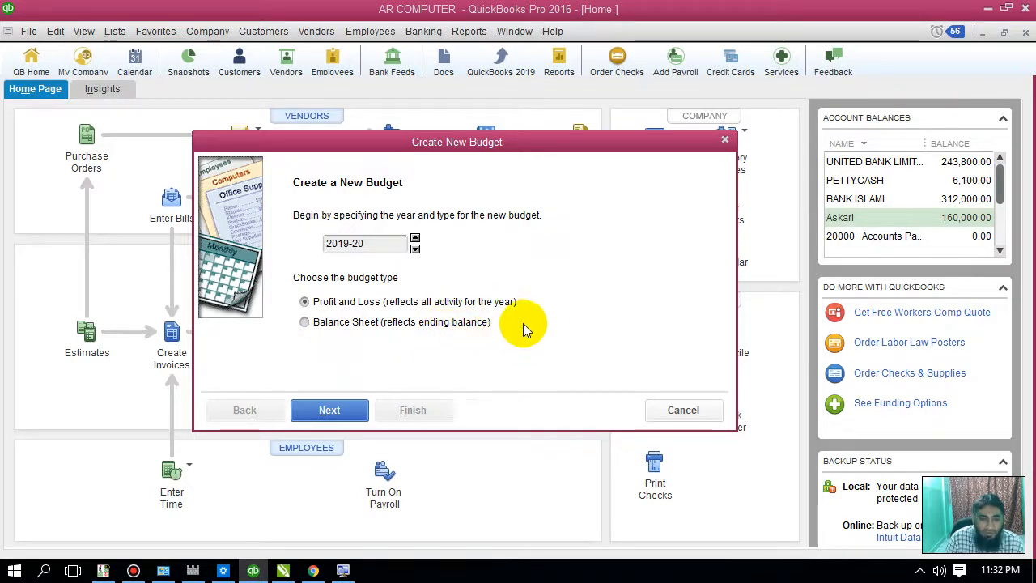
{"action": "left_click", "coordinate": [347, 313]}
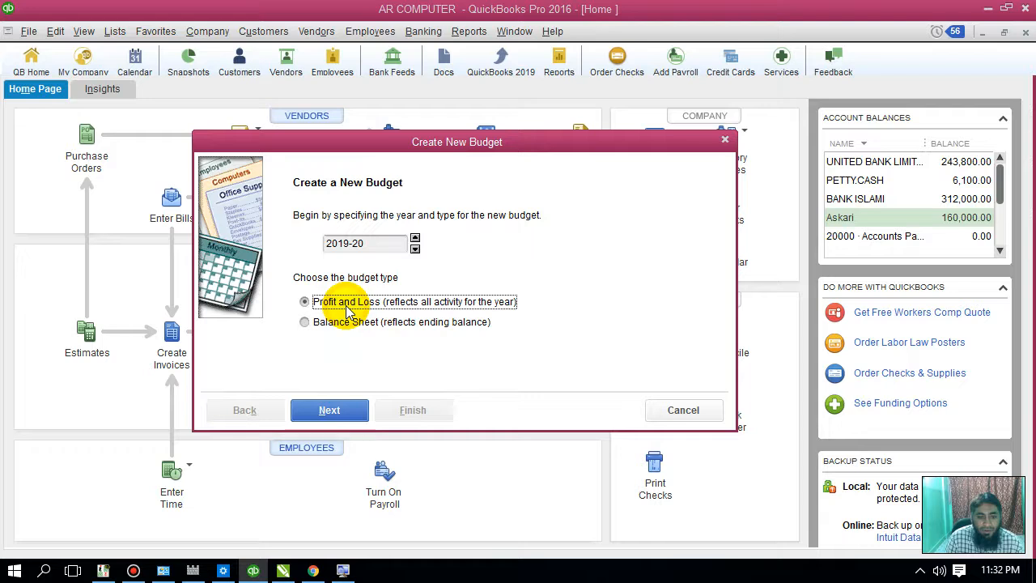
{"action": "left_click", "coordinate": [330, 410]}
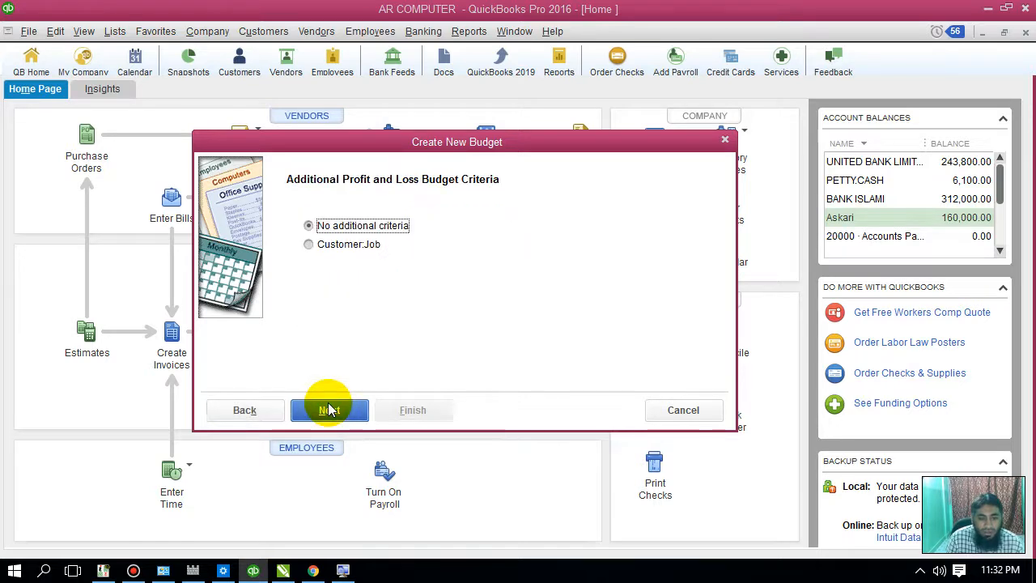
Choose no additional criteria for the budget and create it from scratch
{"action": "left_click", "coordinate": [347, 249]}
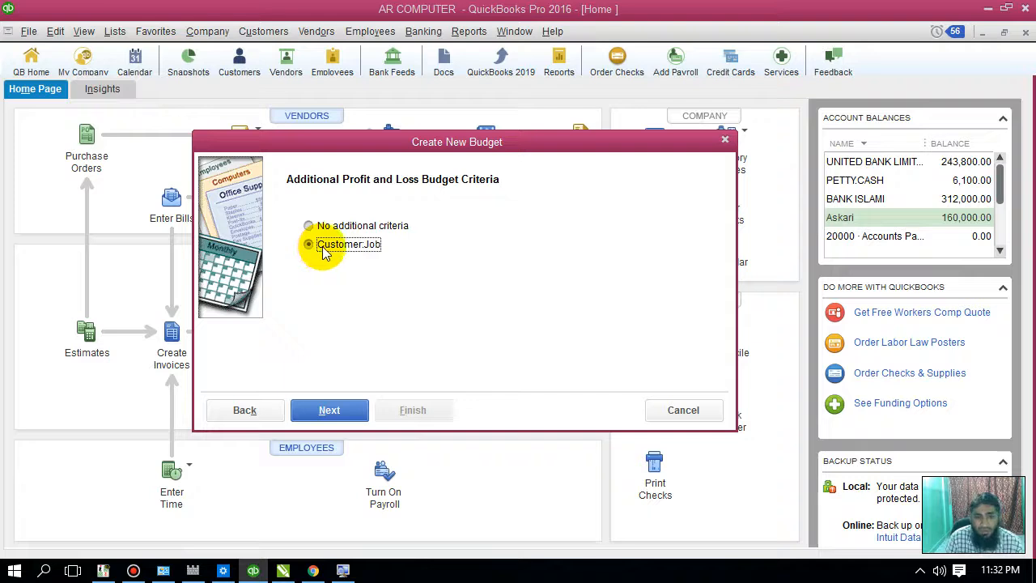
{"action": "left_click", "coordinate": [348, 231]}
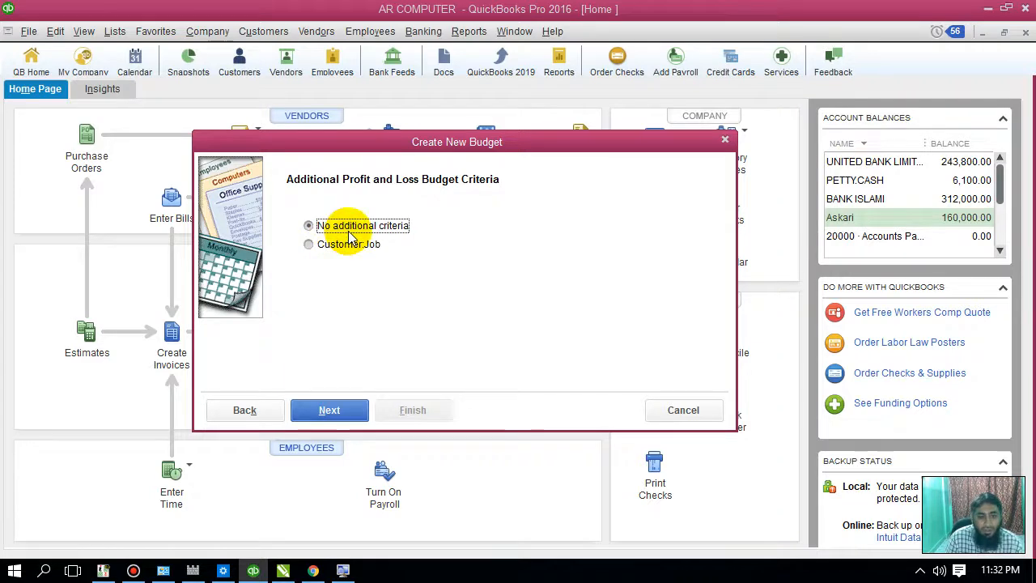
{"action": "left_click", "coordinate": [348, 410]}
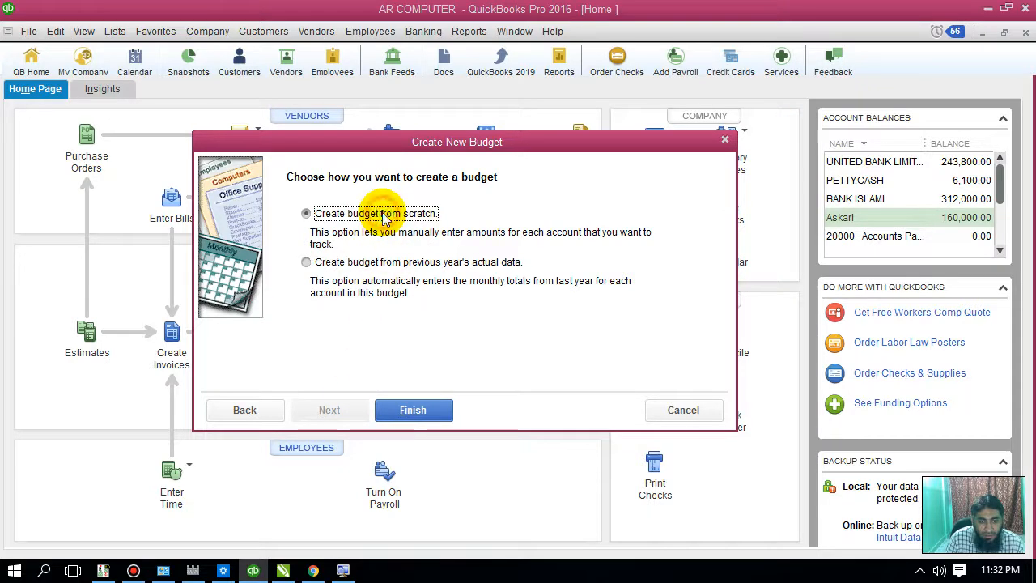
{"action": "left_click", "coordinate": [399, 267]}
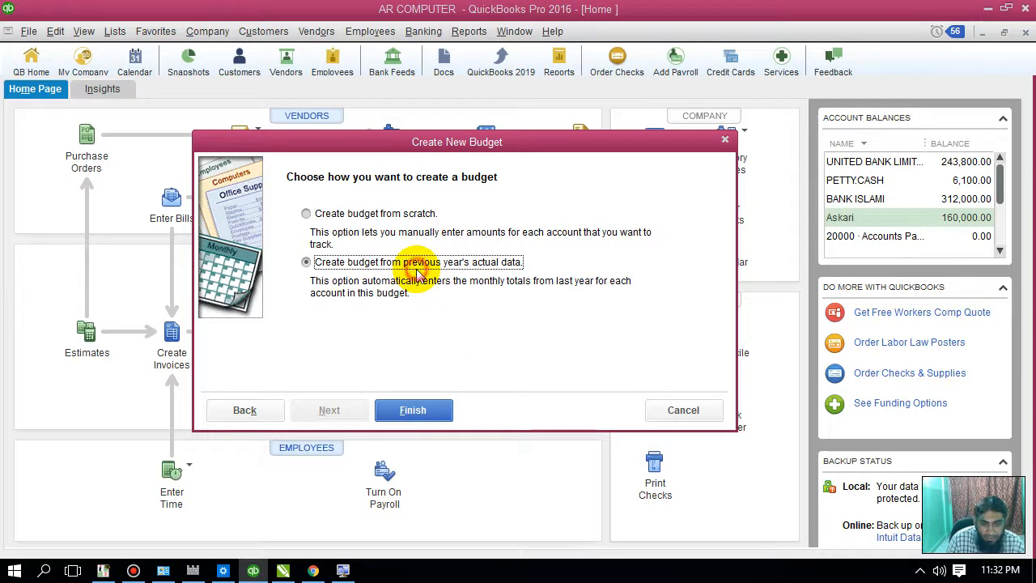
{"action": "left_click", "coordinate": [388, 213]}
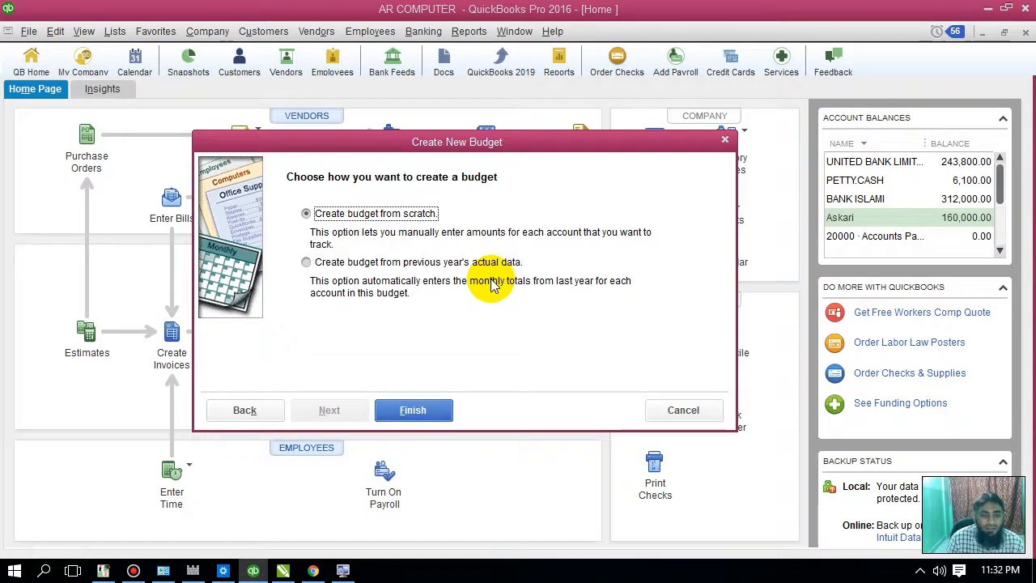
{"action": "left_click", "coordinate": [443, 411]}
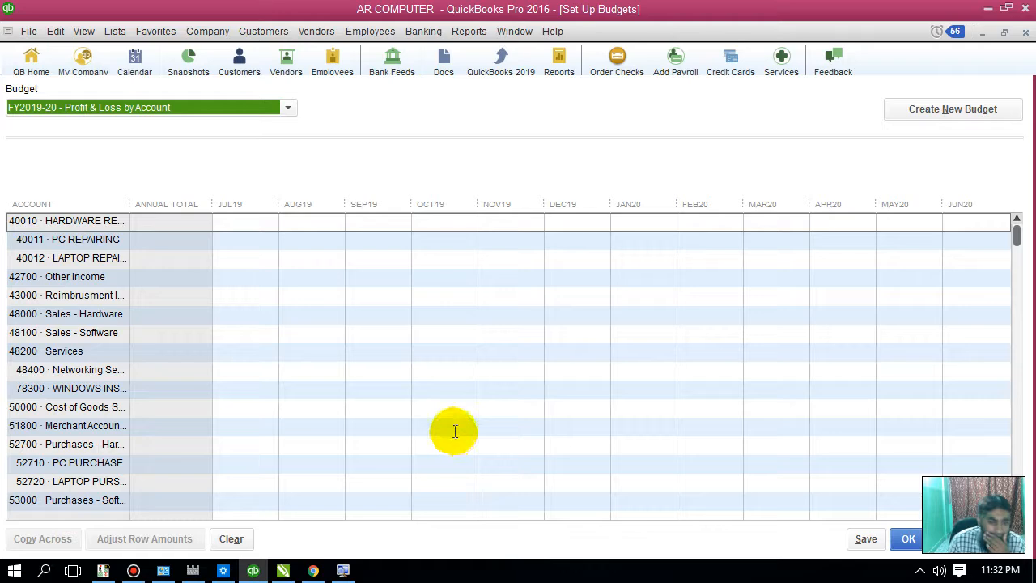
Widen the account column to show full names and enter 25000 as the JUL19 budget for HARDWARE REPAIRING
{"action": "scroll", "coordinate": [308, 261], "scroll_direction": "down", "scroll_amount": 5}
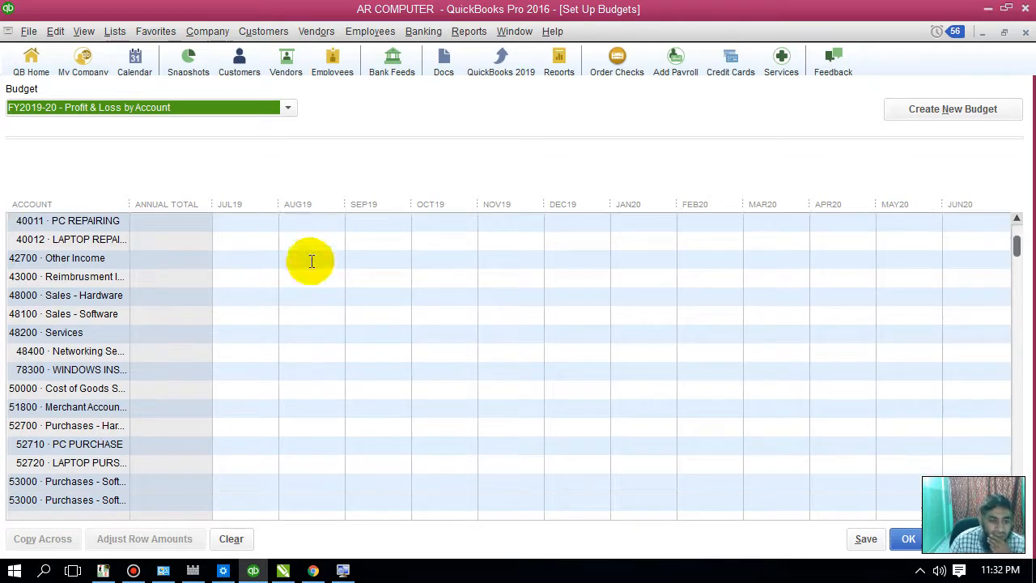
{"action": "scroll", "coordinate": [306, 301], "scroll_direction": "down", "scroll_amount": 3}
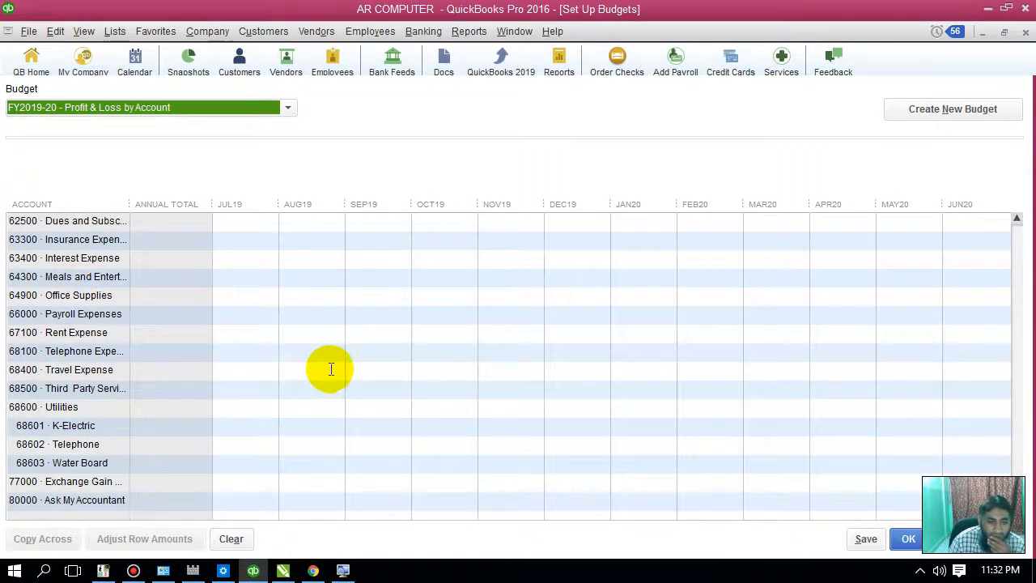
{"action": "scroll", "coordinate": [329, 368], "scroll_direction": "up", "scroll_amount": 6}
{"action": "scroll", "coordinate": [327, 370], "scroll_direction": "up", "scroll_amount": 2}
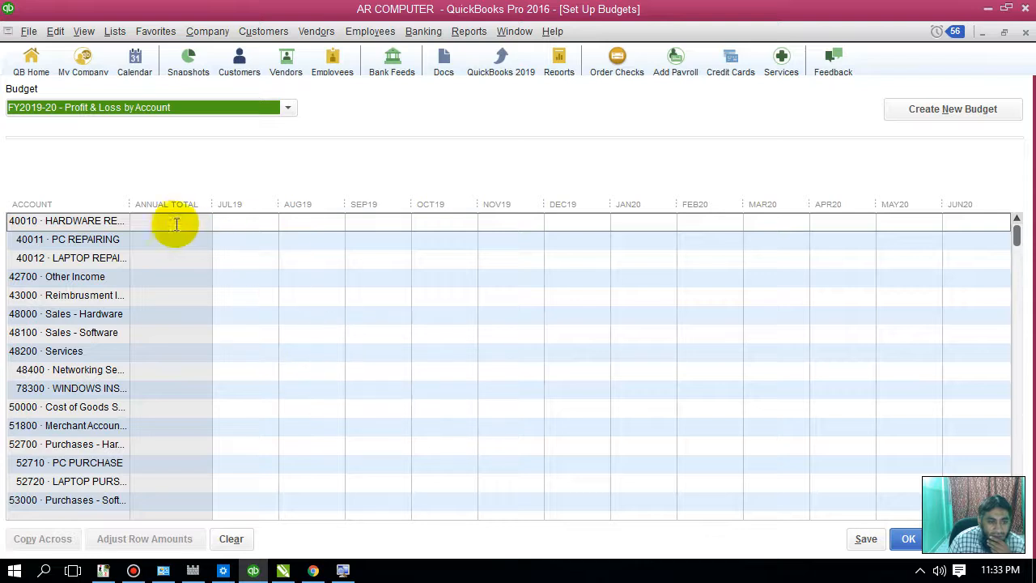
{"action": "left_click", "coordinate": [171, 223]}
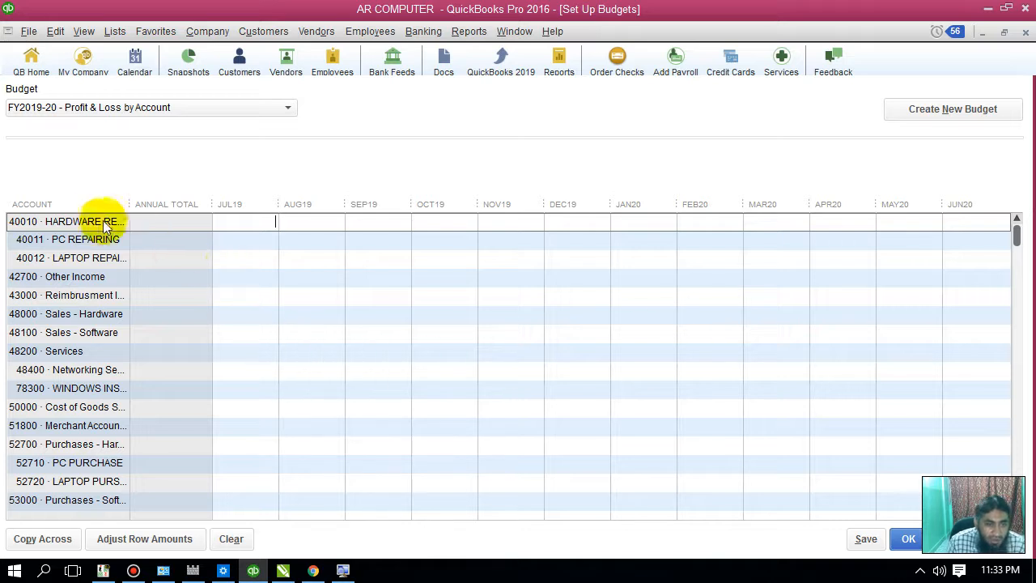
{"action": "left_click_drag", "start_coordinate": [128, 204], "coordinate": [190, 204]}
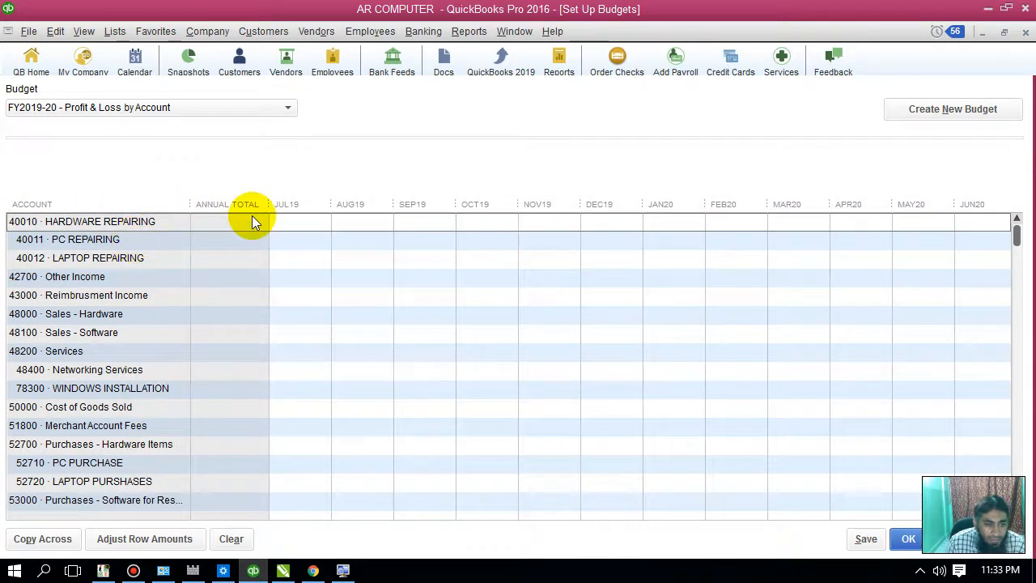
{"action": "left_click", "coordinate": [133, 222]}
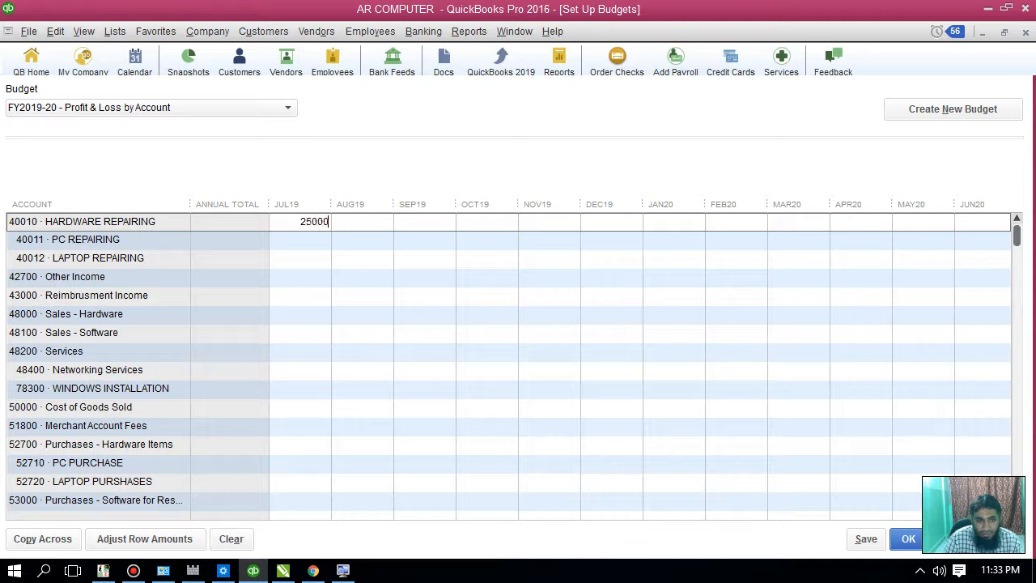
{"action": "left_click", "coordinate": [429, 296]}
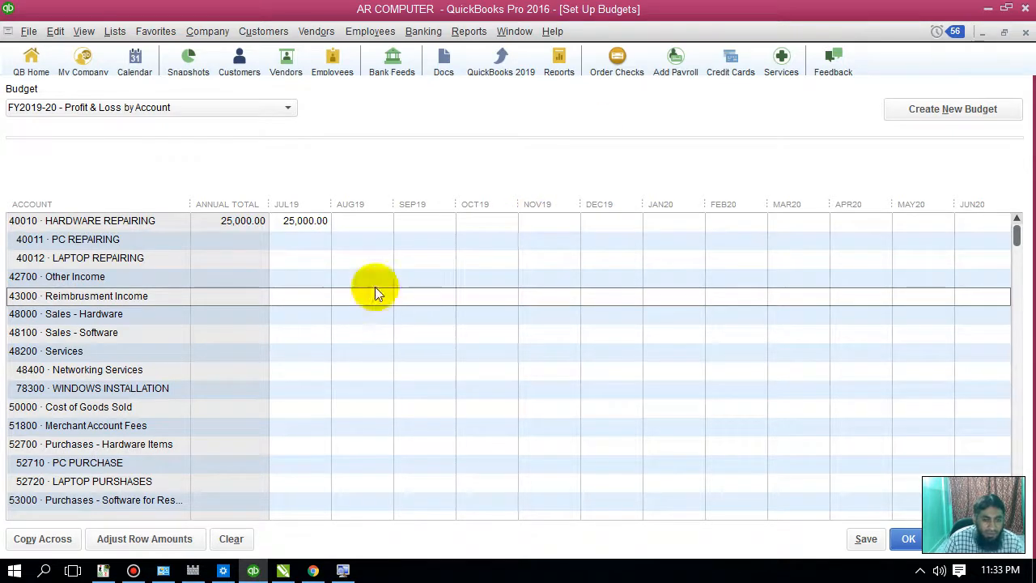
Copy the JUL19 amount across all months of the HARDWARE REPAIRING row and set its SEP19 amount to 10,000
{"action": "left_click", "coordinate": [310, 227]}
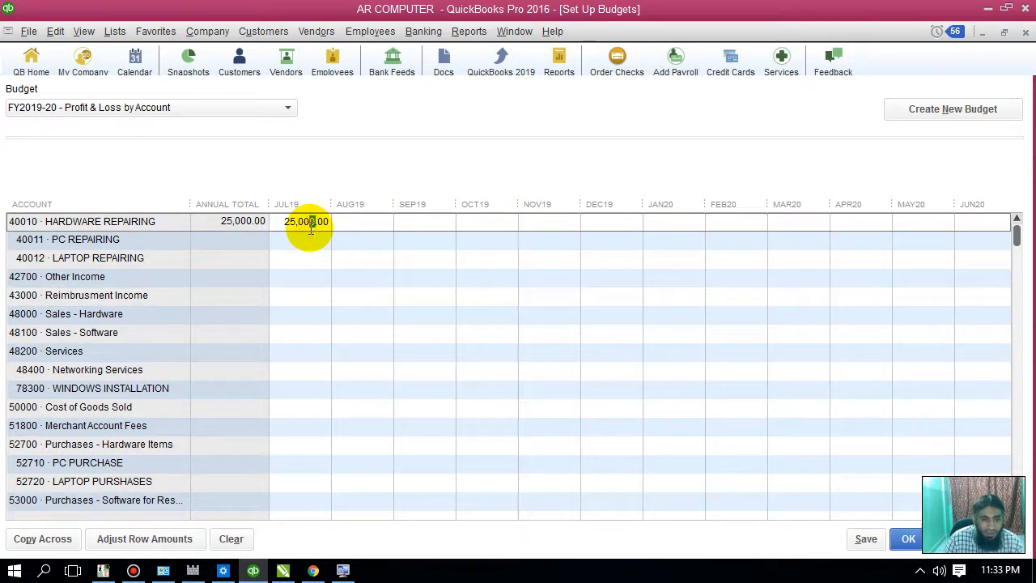
{"action": "left_click", "coordinate": [41, 539]}
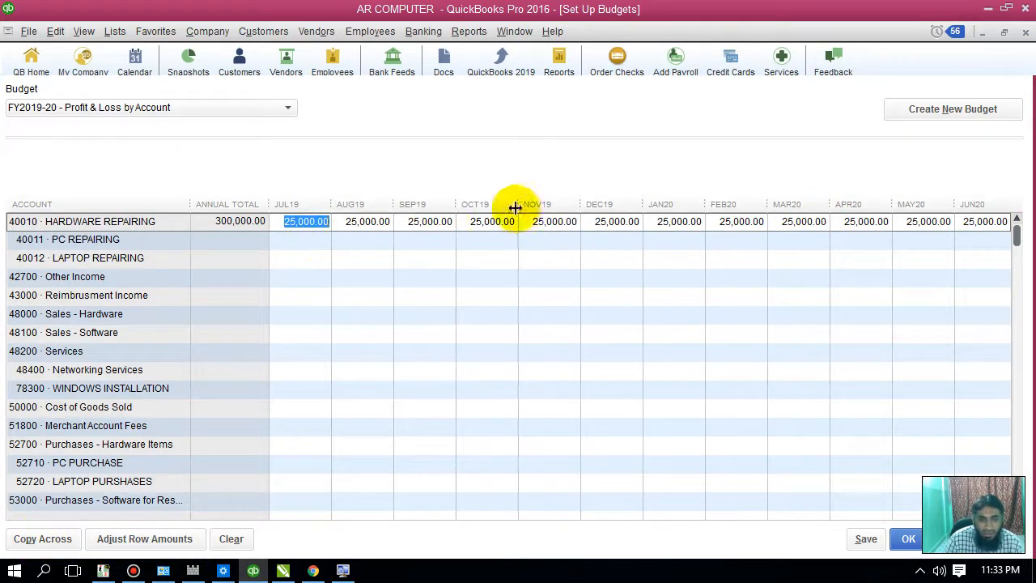
{"action": "left_click", "coordinate": [412, 223]}
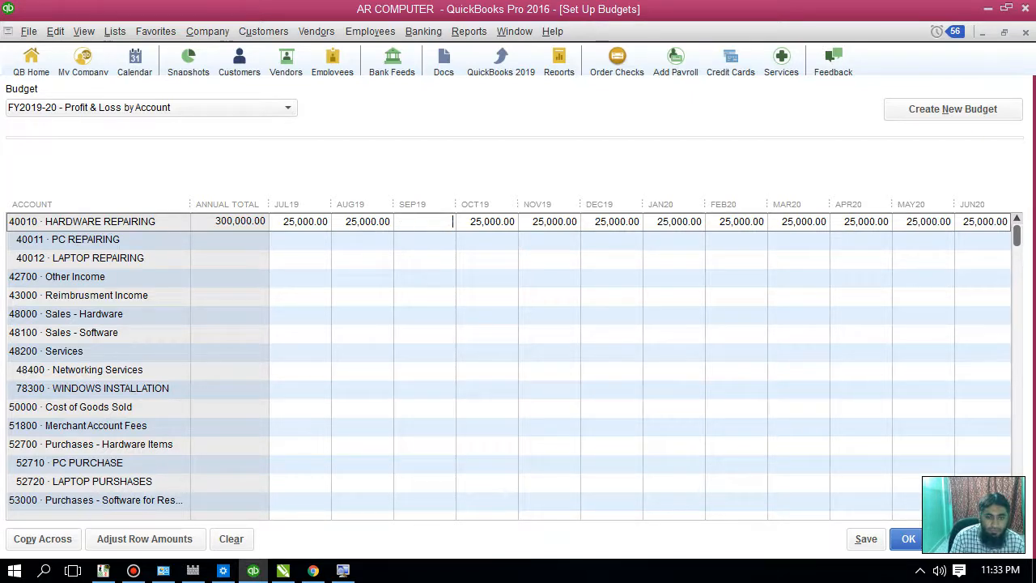
{"action": "key", "text": "Return"}
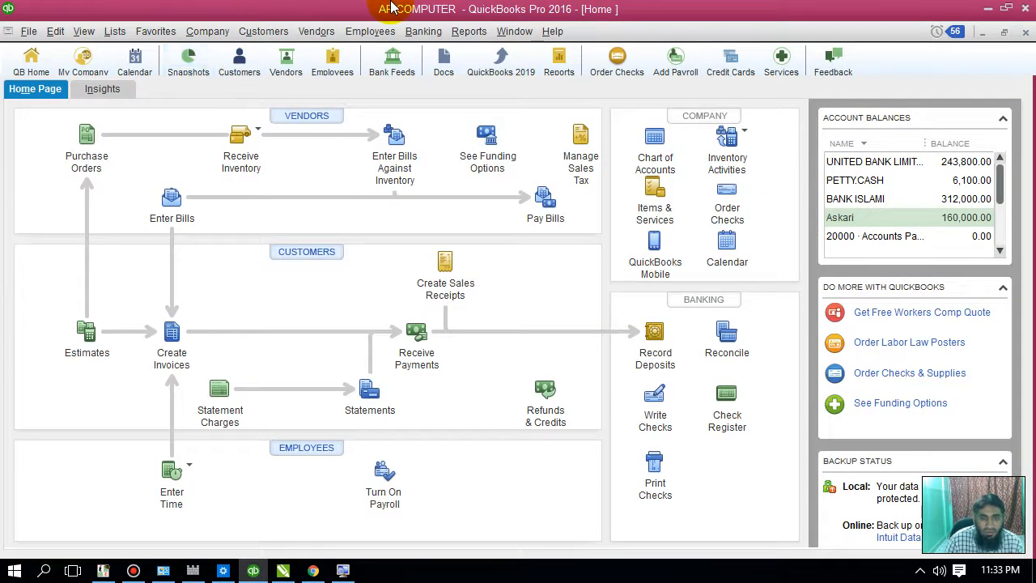
Reopen the FY2019-20 Profit & Loss by Account budget at the HARDWARE REPAIRING row
{"action": "mouse_move", "coordinate": [393, 7]}
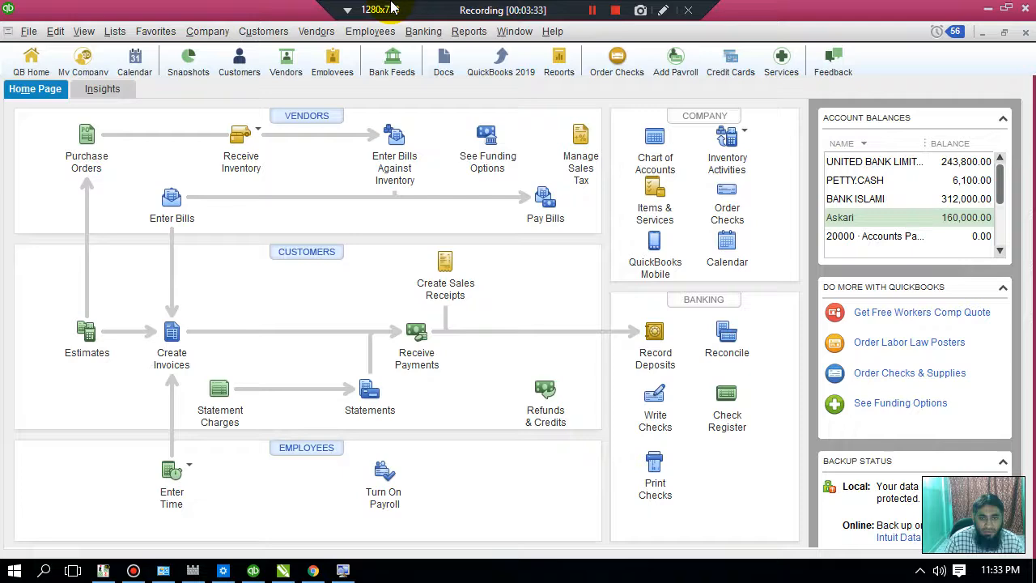
{"action": "left_click", "coordinate": [158, 34]}
{"action": "mouse_move", "coordinate": [110, 40]}
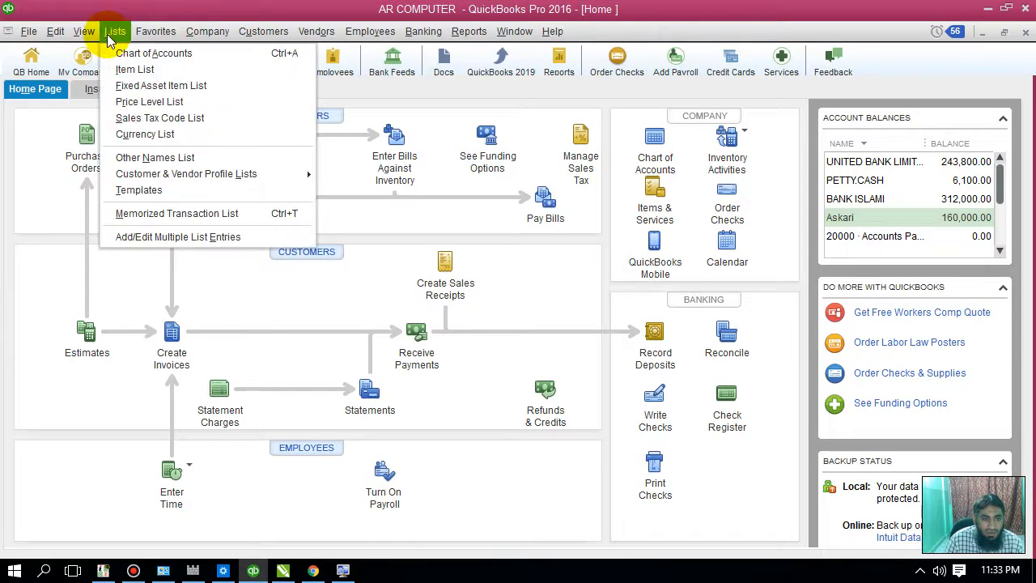
{"action": "left_click", "coordinate": [208, 31]}
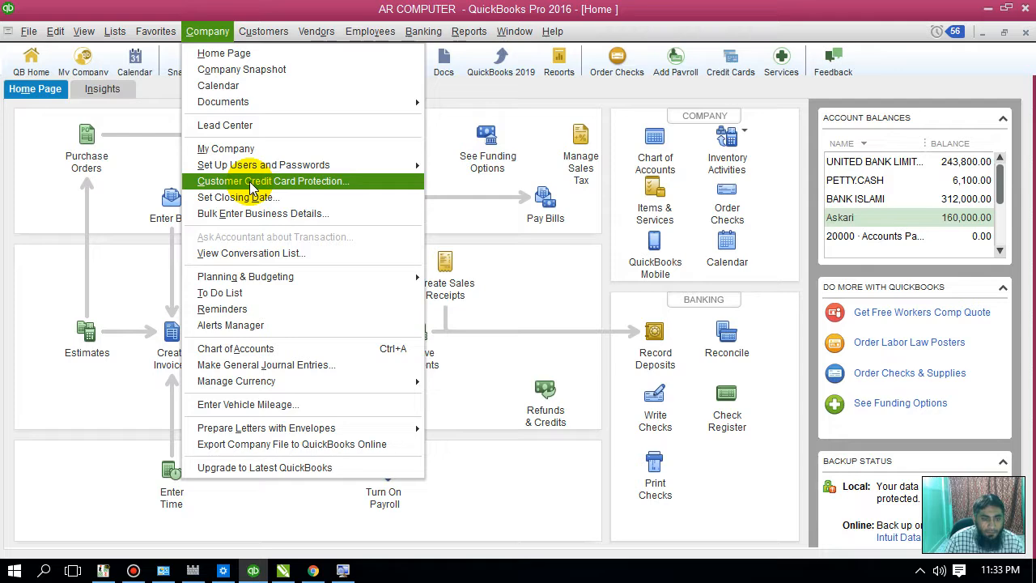
{"action": "mouse_move", "coordinate": [263, 174]}
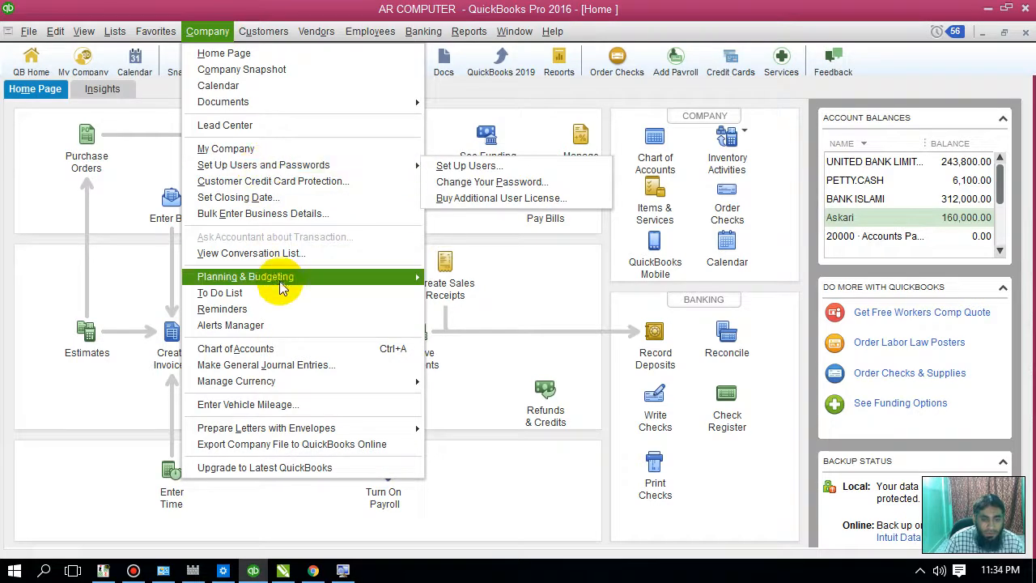
{"action": "mouse_move", "coordinate": [292, 278]}
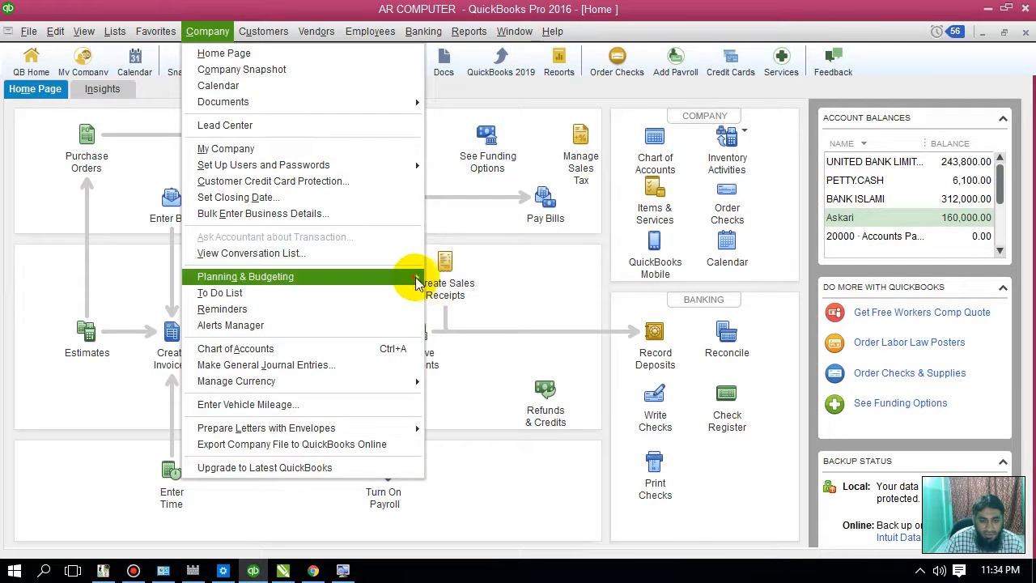
{"action": "left_click", "coordinate": [453, 277]}
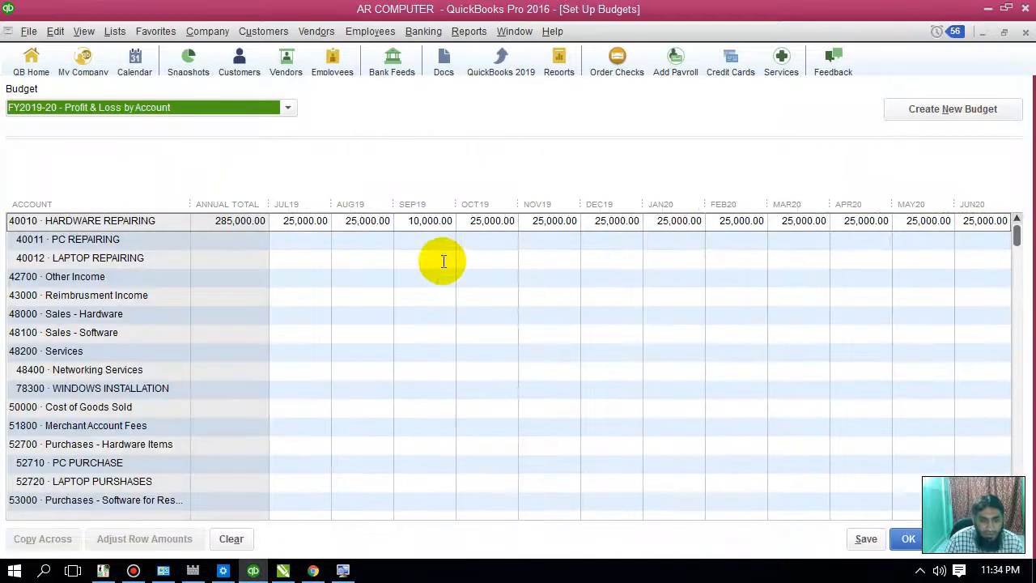
{"action": "left_click", "coordinate": [291, 225]}
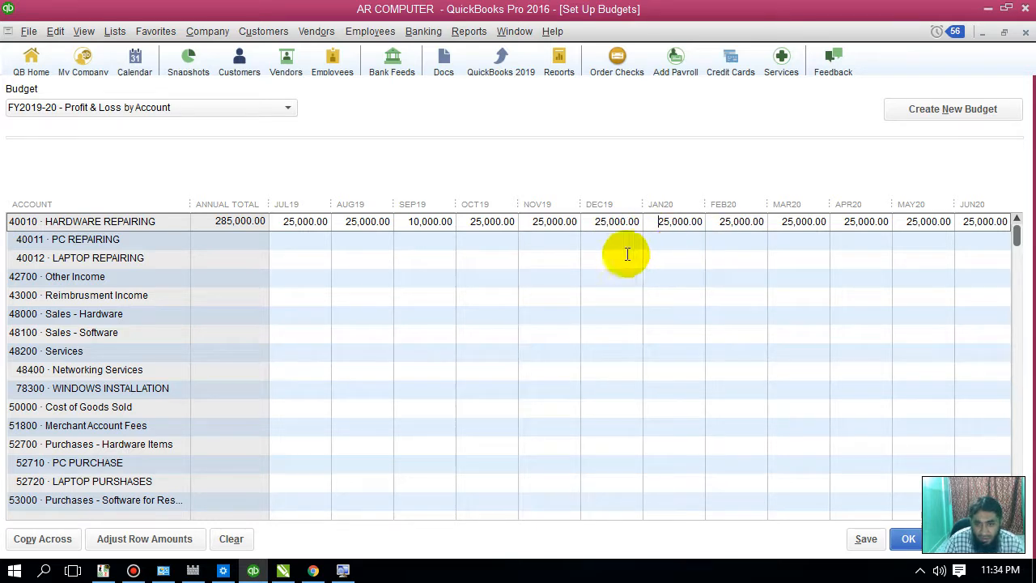
Set the APR20 budget amount for HARDWARE REPAIRING to 15,000
{"action": "left_click", "coordinate": [854, 222]}
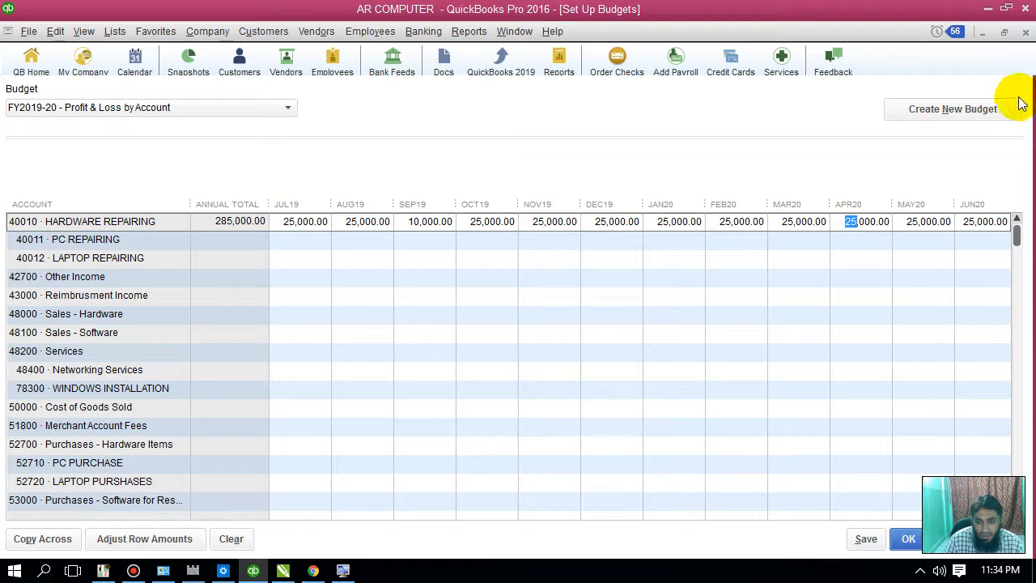
{"action": "type", "text": "15"}
{"action": "left_click", "coordinate": [639, 277]}
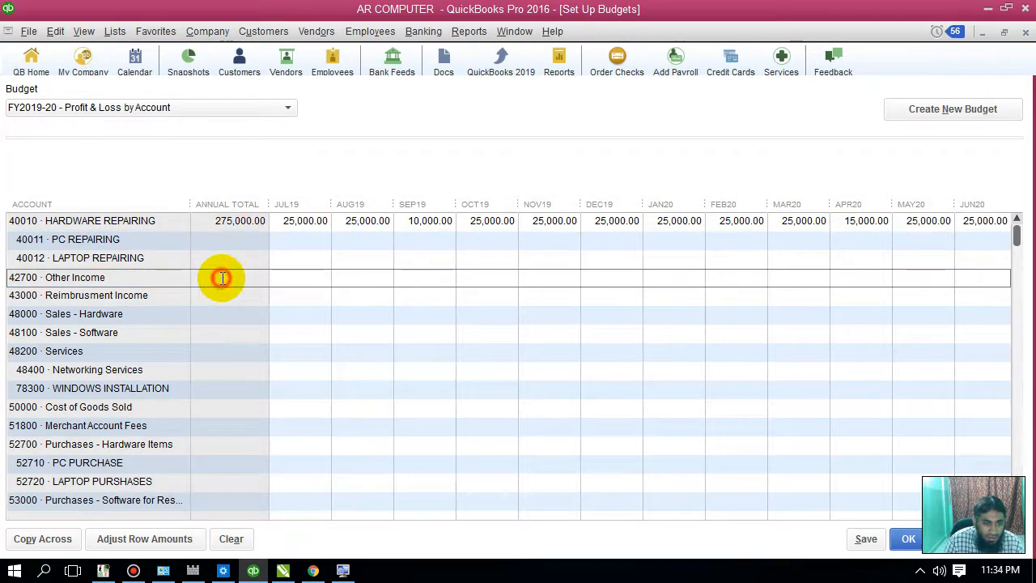
Enter 12000 as the JUL19 budget for Other Income and copy it across all months of the row
{"action": "left_click", "coordinate": [311, 284]}
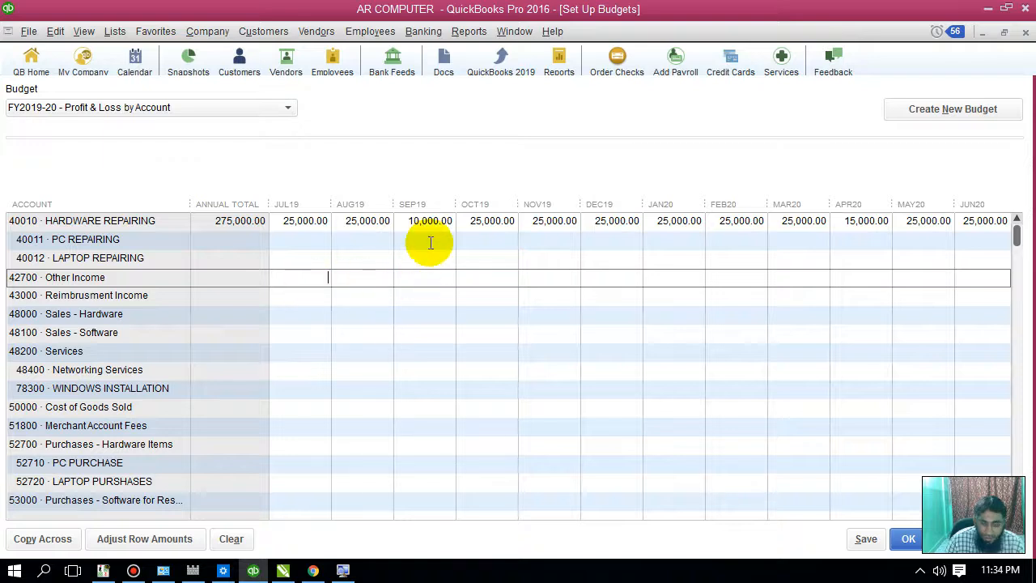
{"action": "type", "text": "12000"}
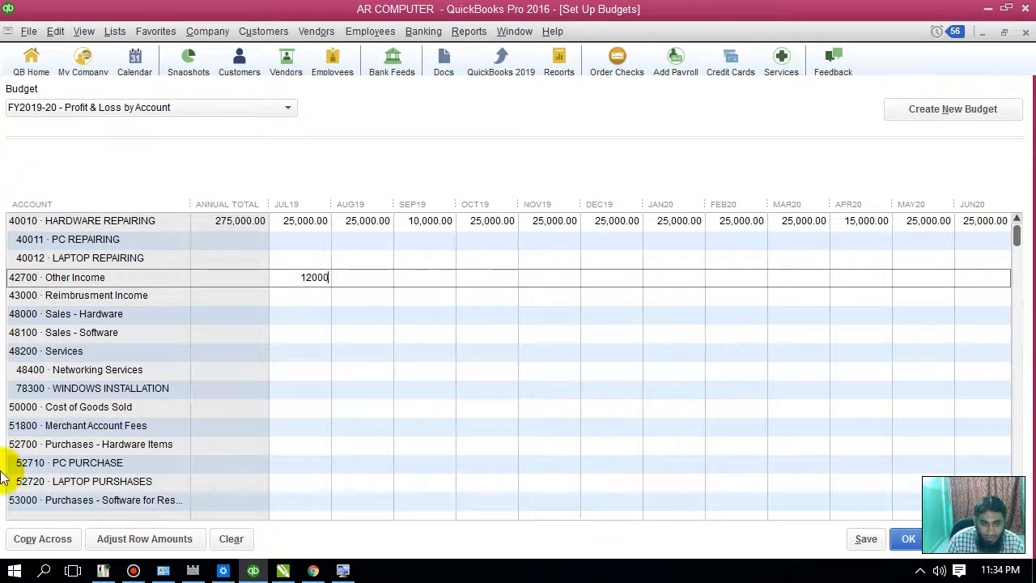
{"action": "left_click", "coordinate": [391, 391]}
{"action": "left_click", "coordinate": [312, 278]}
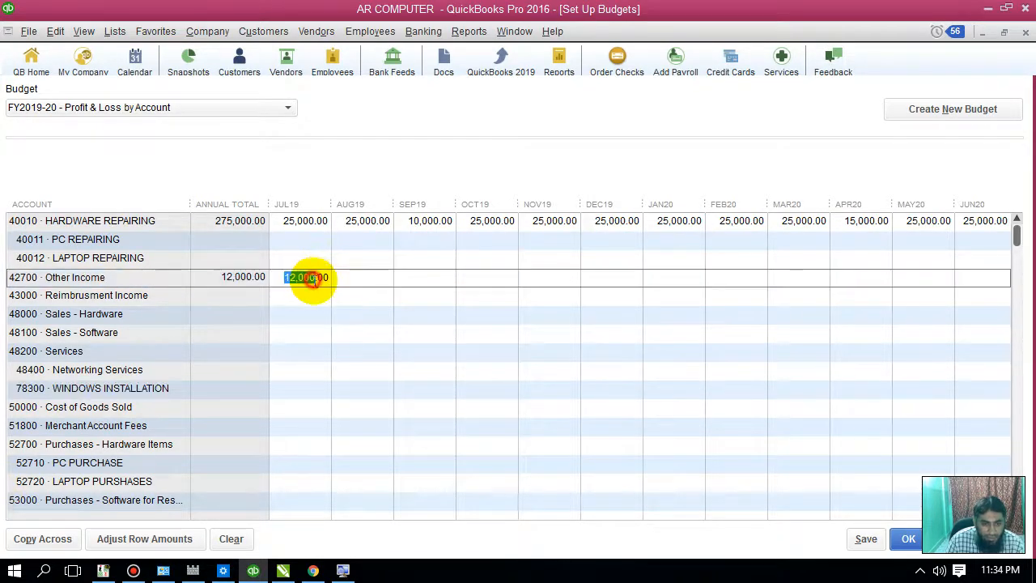
{"action": "left_click", "coordinate": [41, 539]}
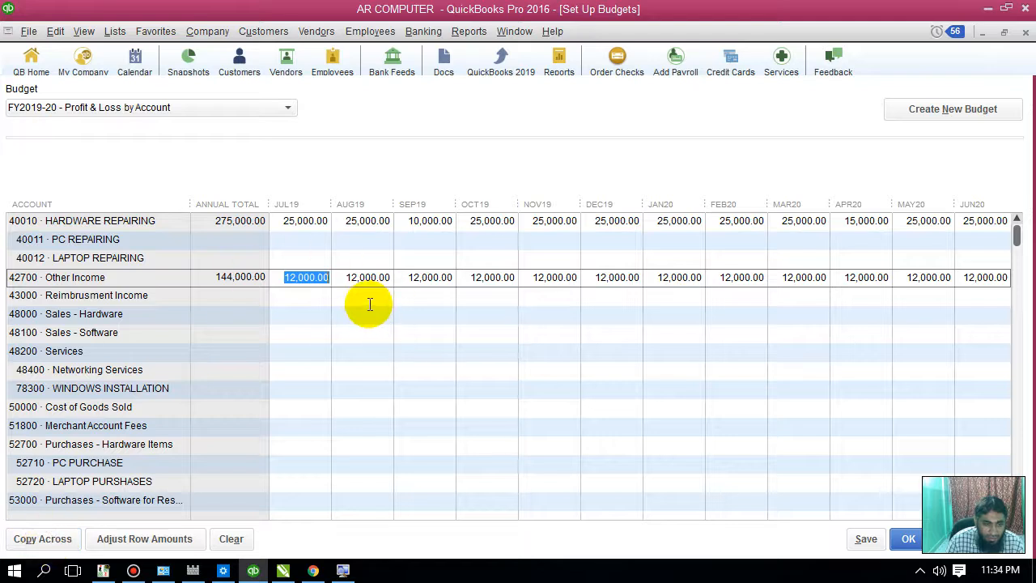
Enter 30000 as the JUL19 budget for the Services account
{"action": "left_click", "coordinate": [313, 352]}
{"action": "type", "text": "1"}
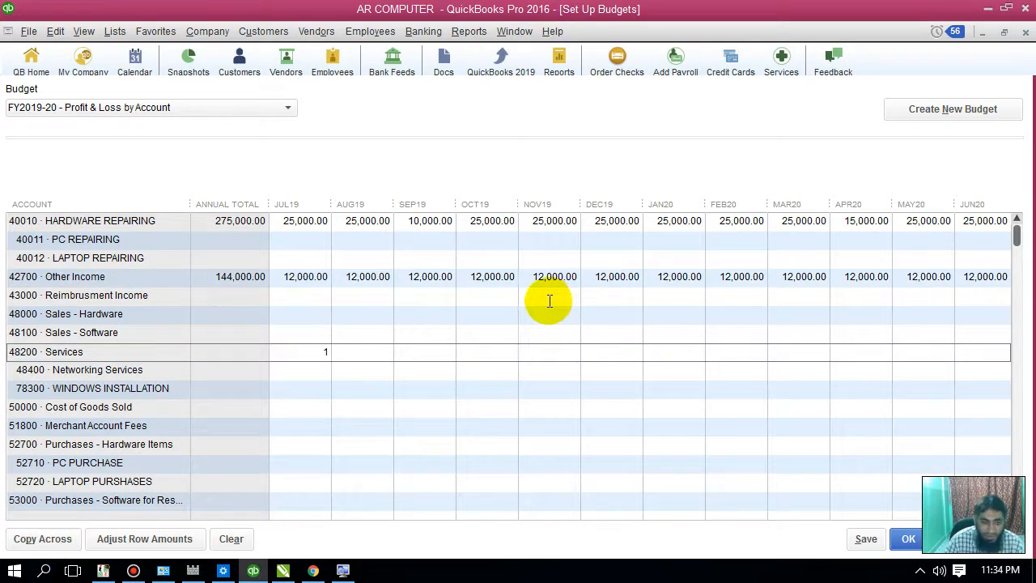
{"action": "type", "text": "500"}
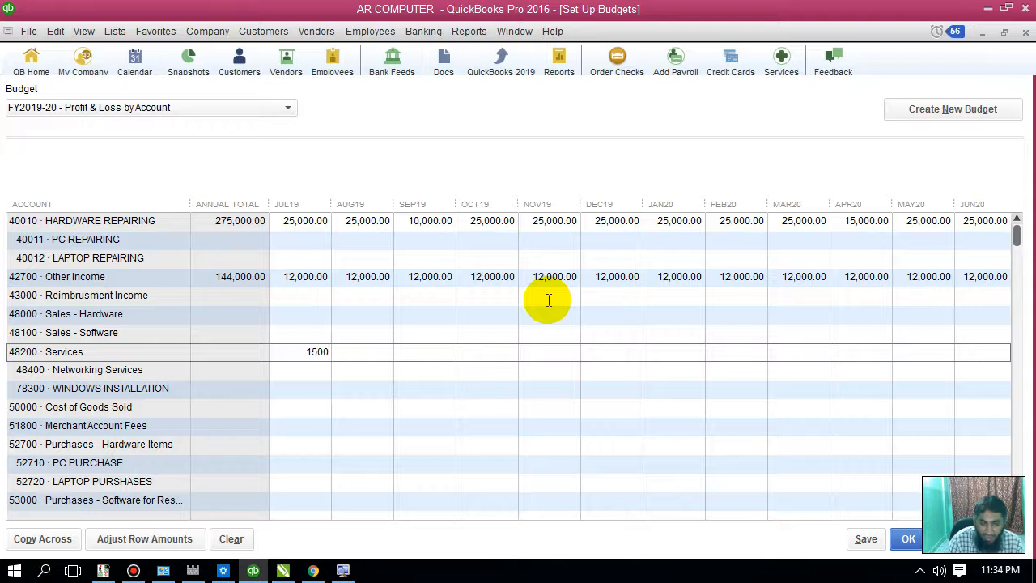
{"action": "type", "text": "30000"}
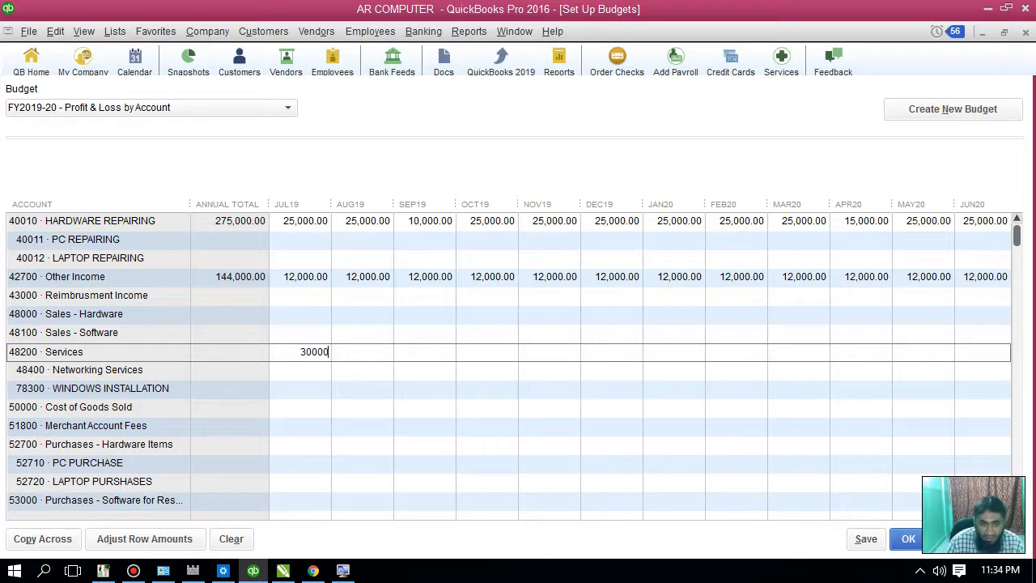
{"action": "left_click", "coordinate": [338, 428]}
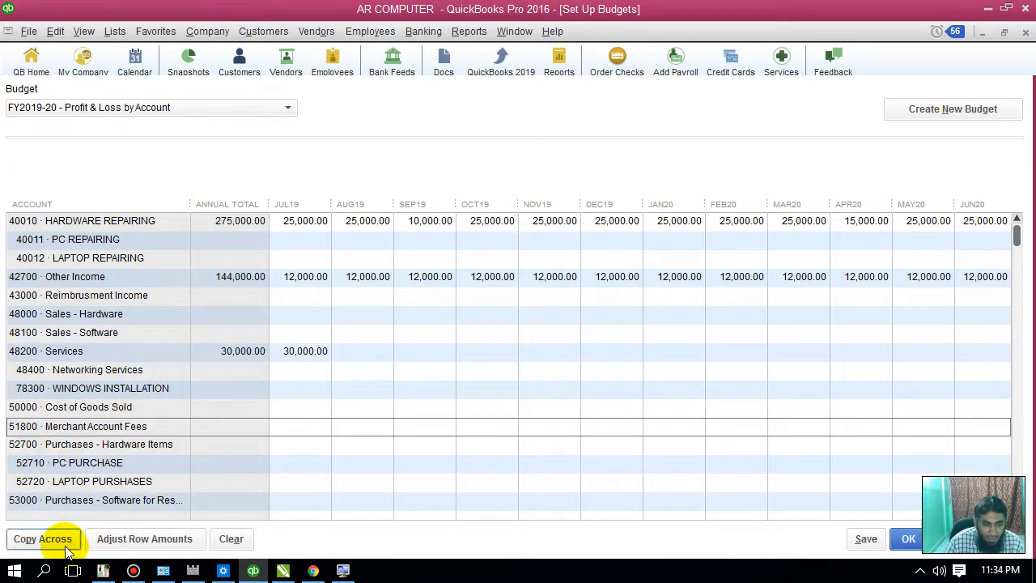
Enter 80000 as the JUL19 budget for Purchases - Hardware Items and copy it across all months
{"action": "scroll", "coordinate": [195, 468], "scroll_direction": "down", "scroll_amount": 1}
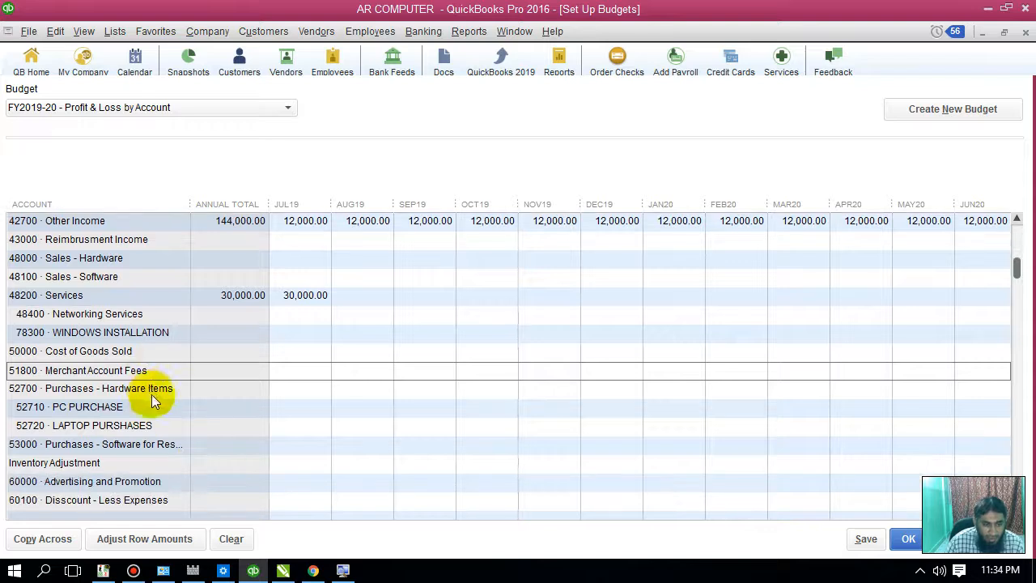
{"action": "left_click", "coordinate": [275, 389]}
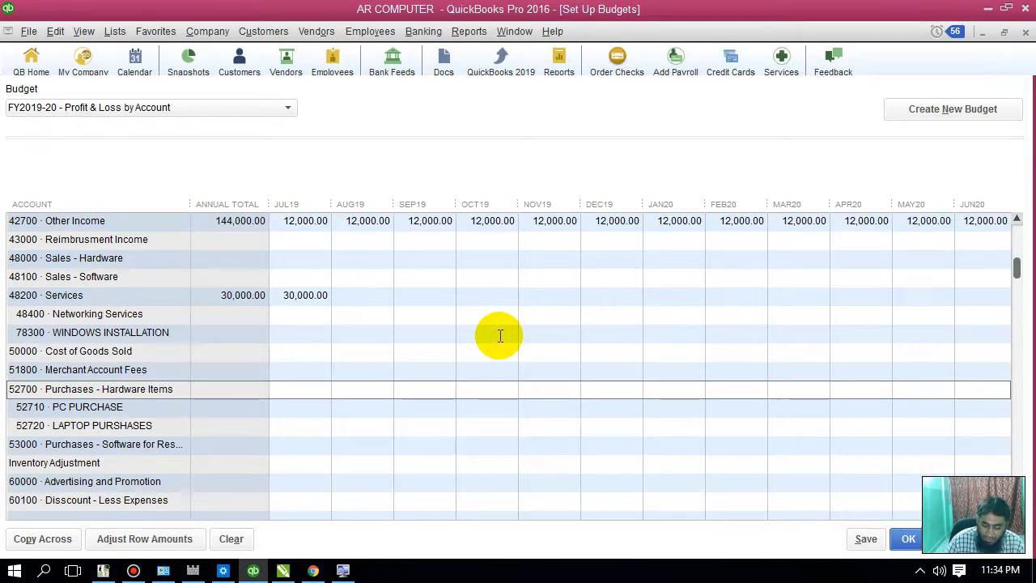
{"action": "type", "text": "80000"}
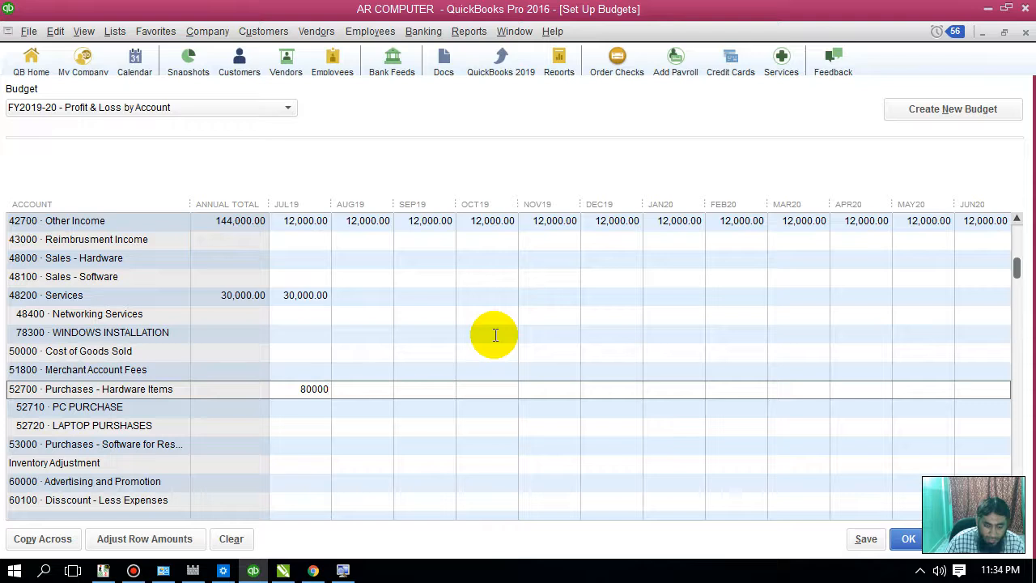
{"action": "type", "text": "8"}
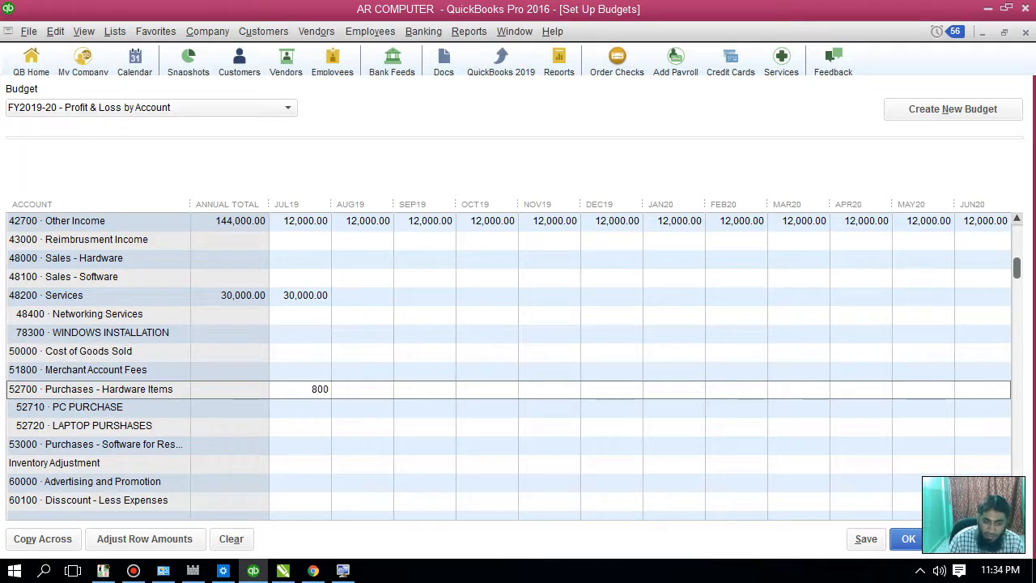
{"action": "left_click", "coordinate": [392, 426]}
{"action": "left_click", "coordinate": [323, 388]}
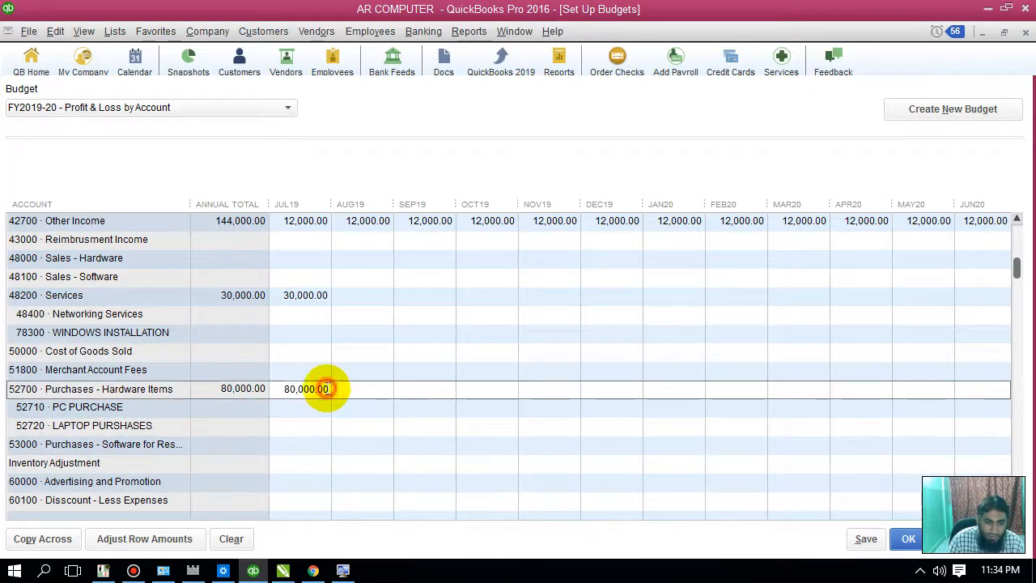
{"action": "left_click", "coordinate": [34, 538]}
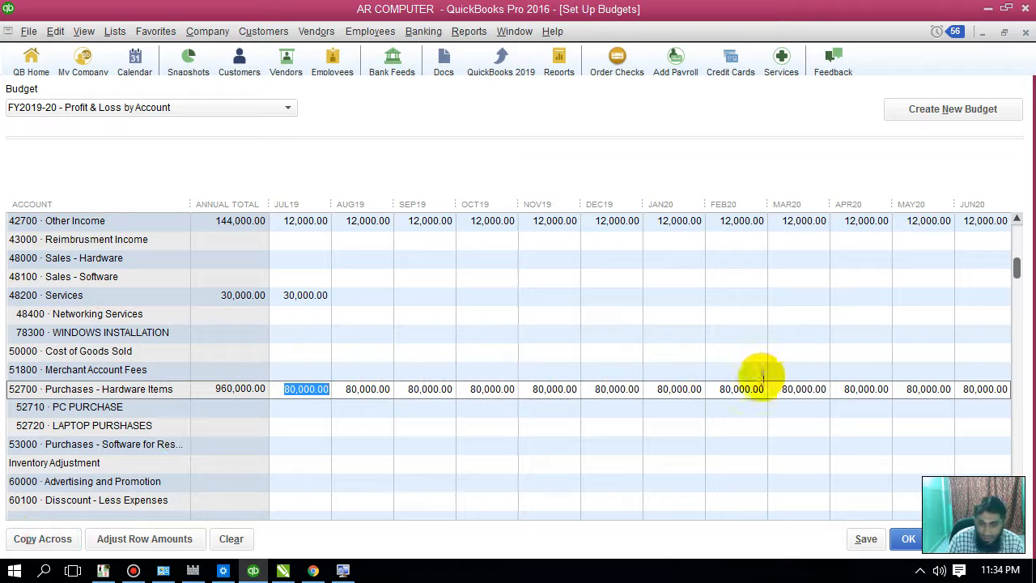
Copy the JUL19 amount of the Services account across all months of its row
{"action": "left_click", "coordinate": [304, 295]}
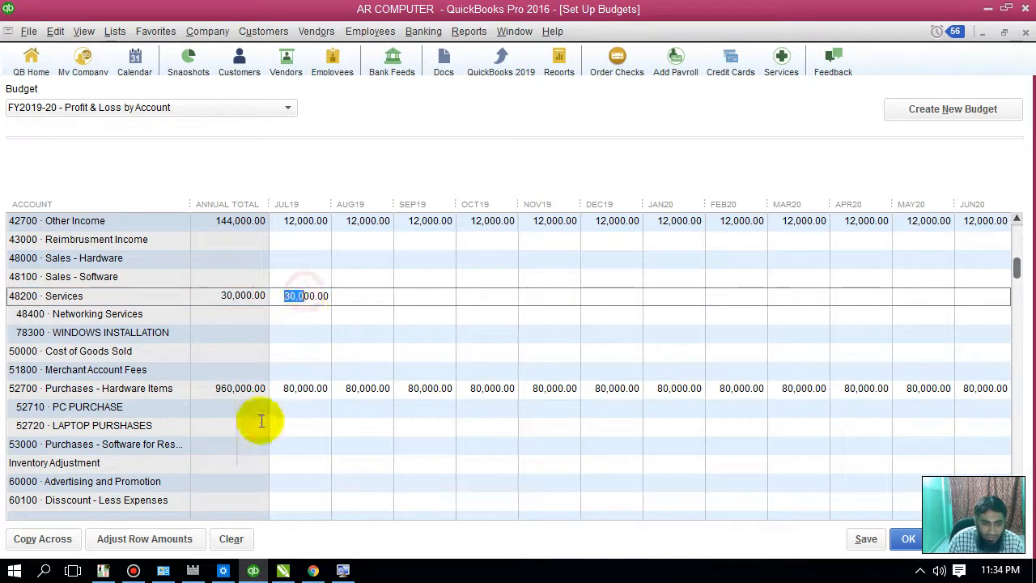
{"action": "left_click", "coordinate": [42, 542]}
{"action": "left_click", "coordinate": [277, 427]}
Enter 25000 as the JUL19 budget for Disscount - Less Expenses
{"action": "scroll", "coordinate": [289, 444], "scroll_direction": "down", "scroll_amount": 3}
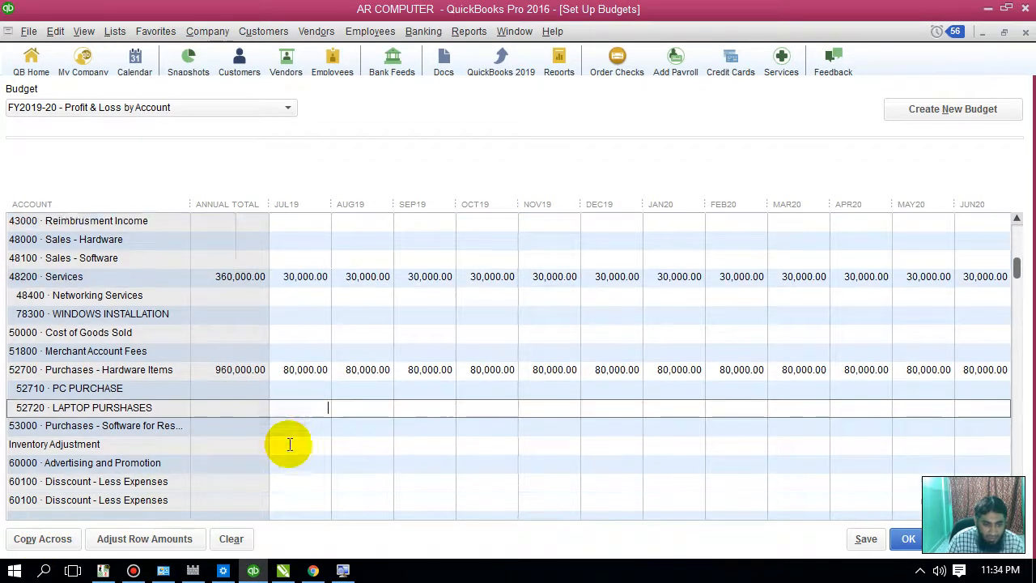
{"action": "scroll", "coordinate": [289, 444], "scroll_direction": "down", "scroll_amount": 6}
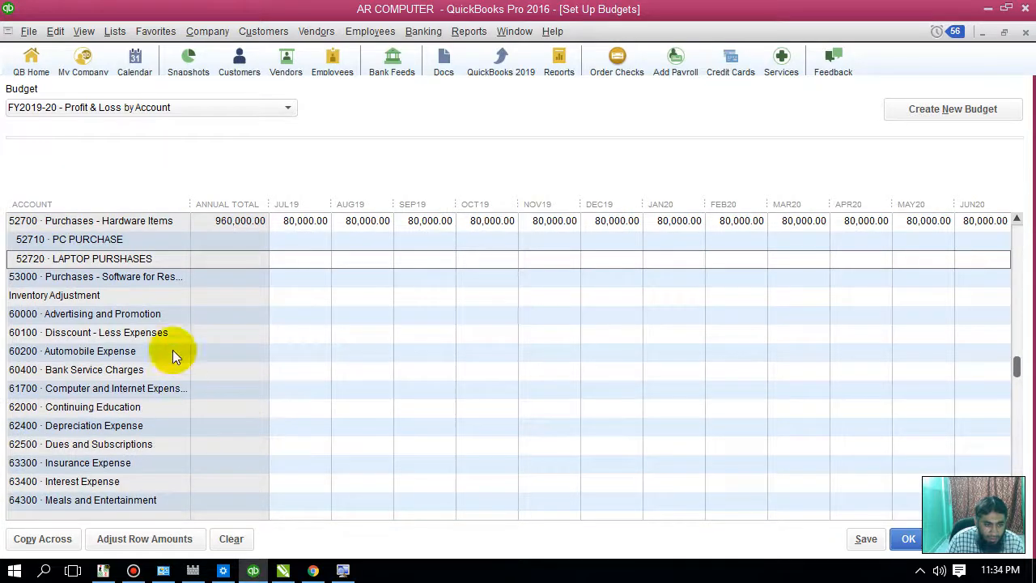
{"action": "left_click", "coordinate": [311, 332]}
{"action": "type", "text": "25000"}
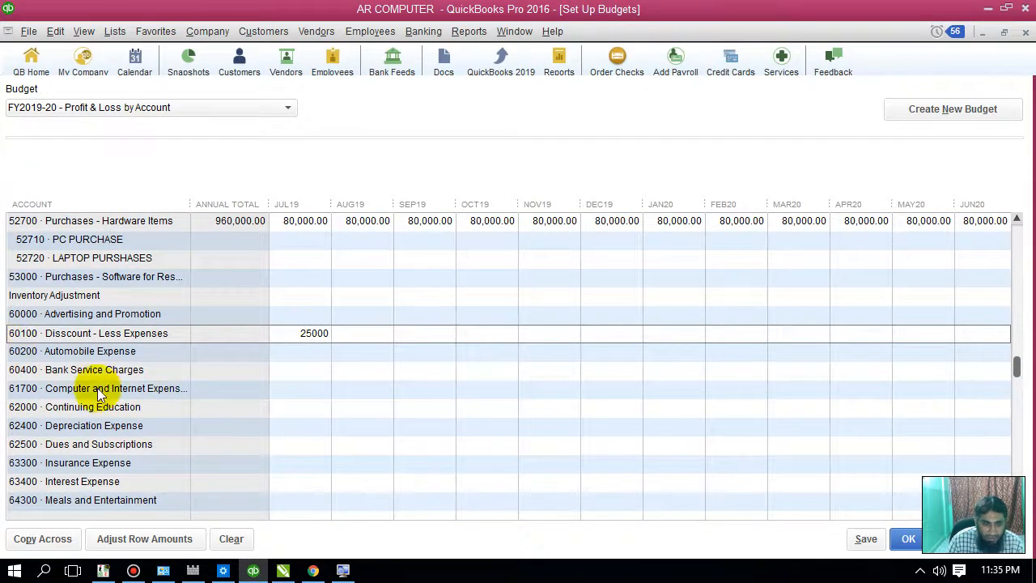
{"action": "left_click", "coordinate": [476, 368]}
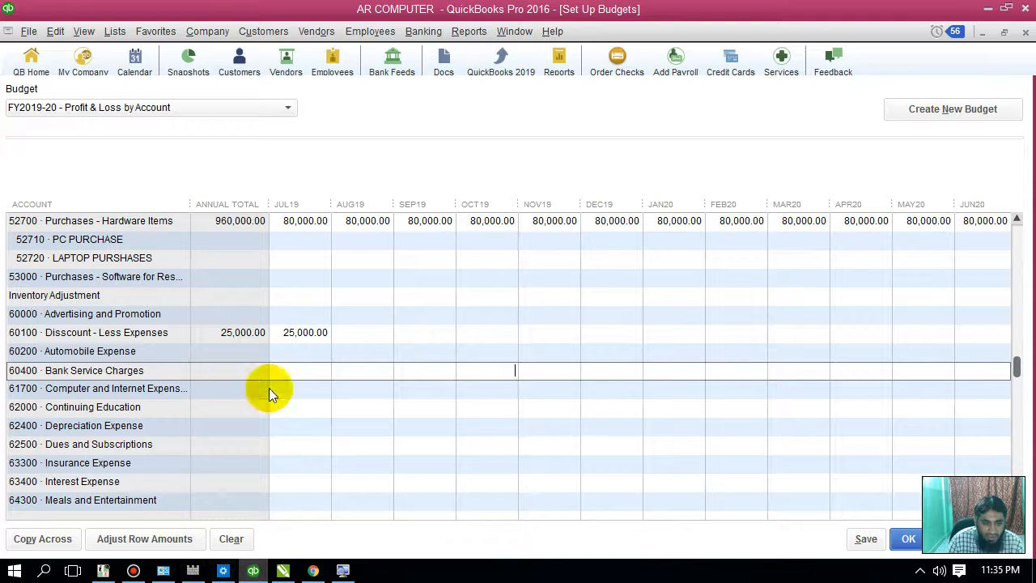
Set the JUL19 amount for Disscount - Less Expenses to 3500 and copy it across all months
{"action": "left_click", "coordinate": [307, 313]}
{"action": "left_click", "coordinate": [284, 332]}
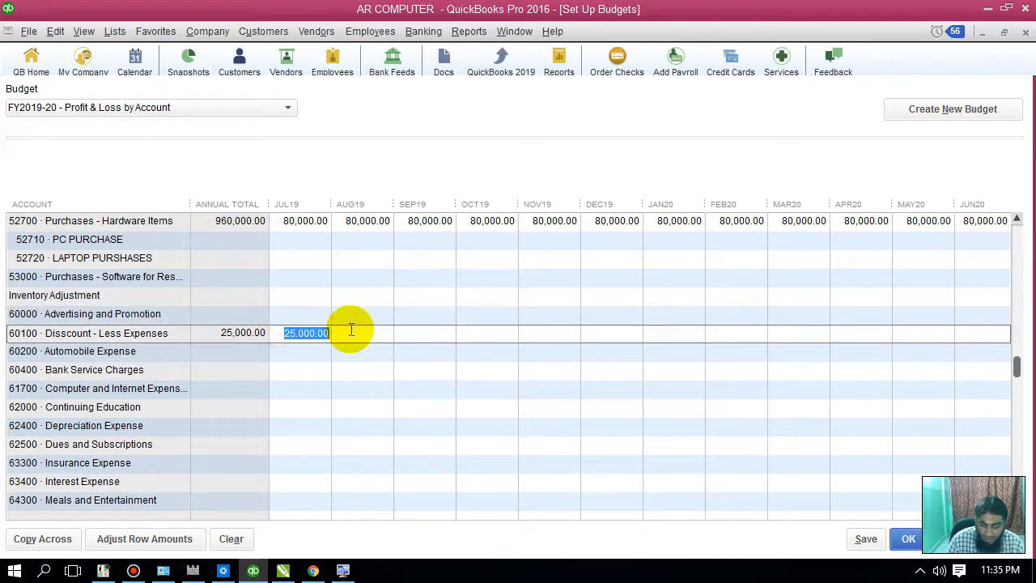
{"action": "type", "text": "3,"}
{"action": "type", "text": "500"}
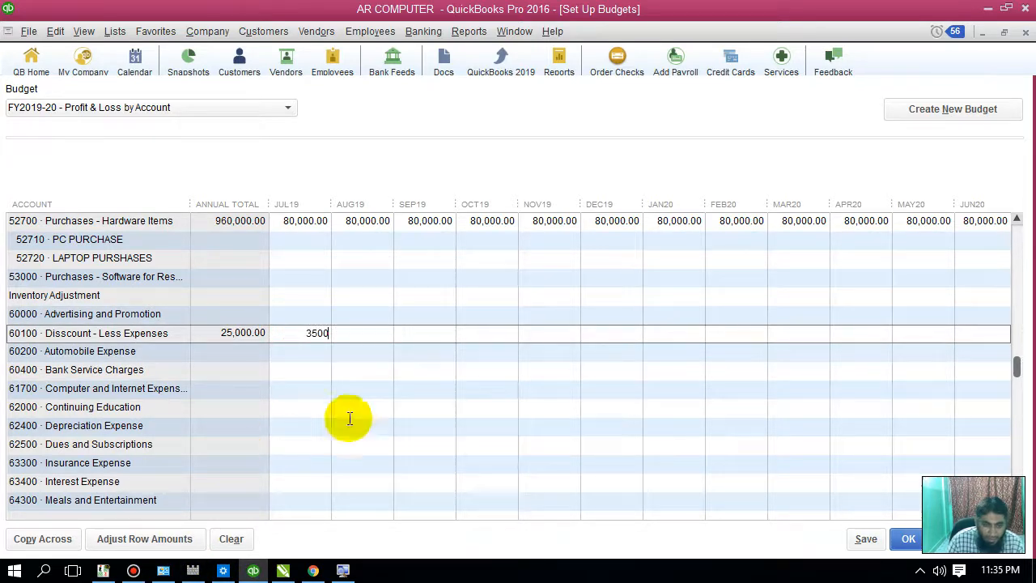
{"action": "left_click", "coordinate": [357, 407]}
{"action": "left_click", "coordinate": [301, 332]}
{"action": "left_click", "coordinate": [78, 534]}
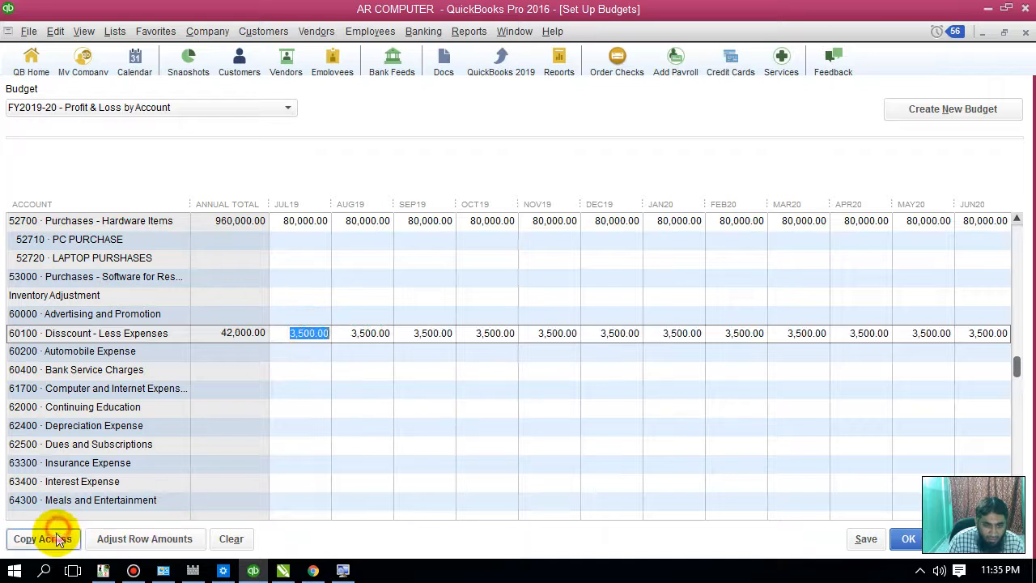
Enter 20000 as the JUL19 budget for Interest Expense and copy it across all months
{"action": "scroll", "coordinate": [139, 512], "scroll_direction": "down", "scroll_amount": 2}
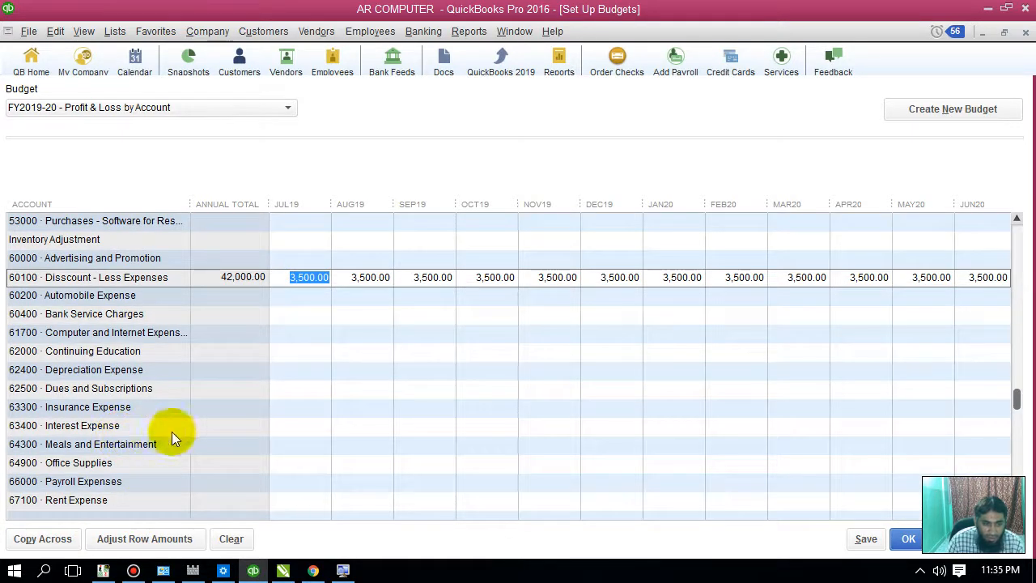
{"action": "left_click", "coordinate": [299, 434]}
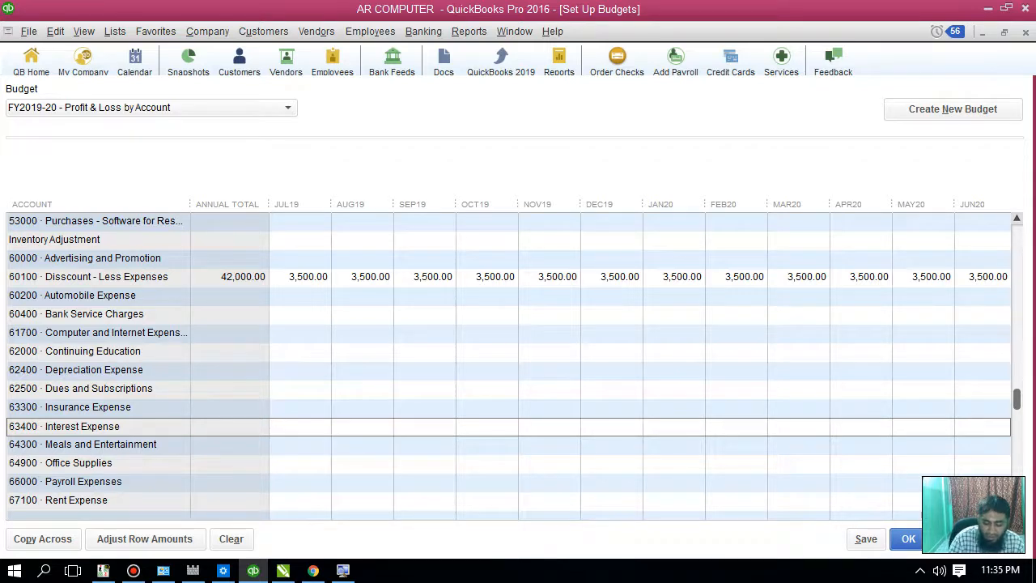
{"action": "type", "text": "2000"}
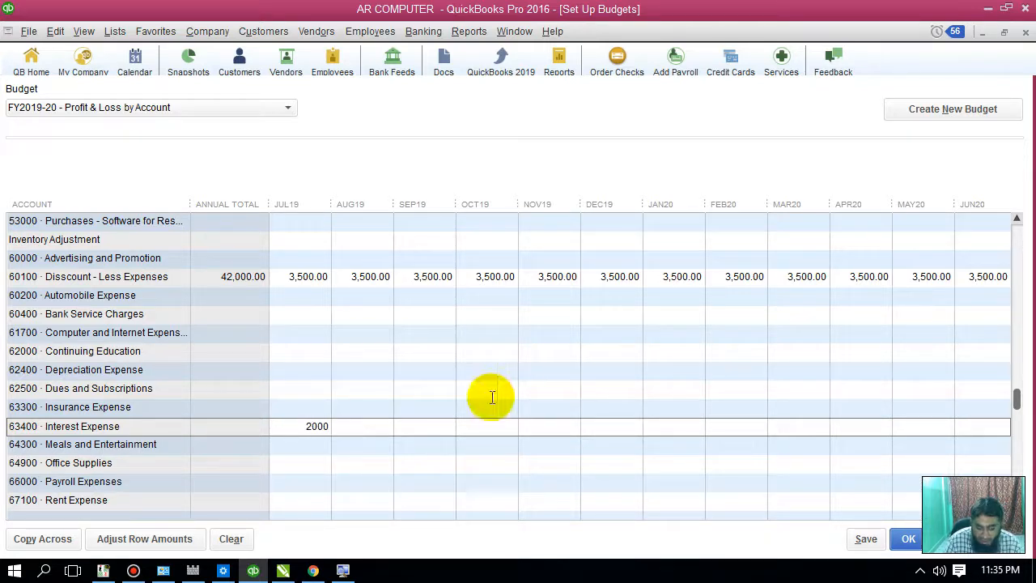
{"action": "type", "text": "0,"}
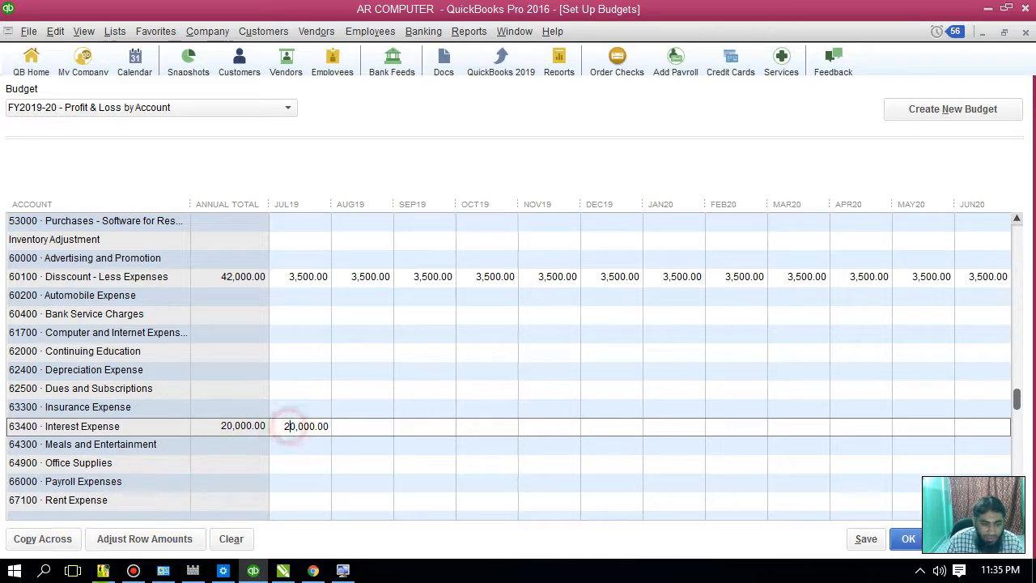
{"action": "left_click", "coordinate": [39, 546]}
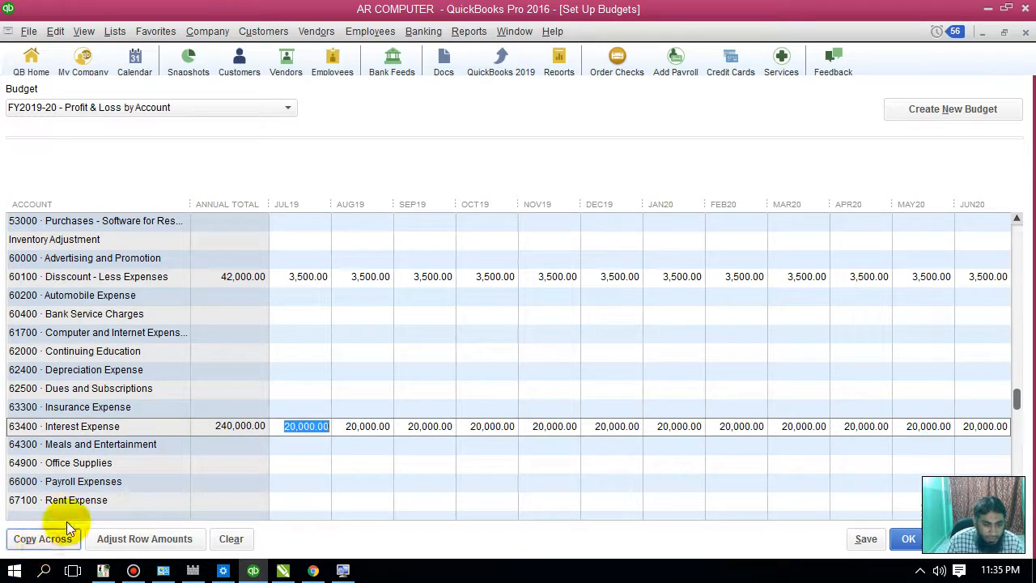
Enter 150,000 as the JUL19 budget for Payroll Expenses and copy it across all months
{"action": "left_click", "coordinate": [245, 483]}
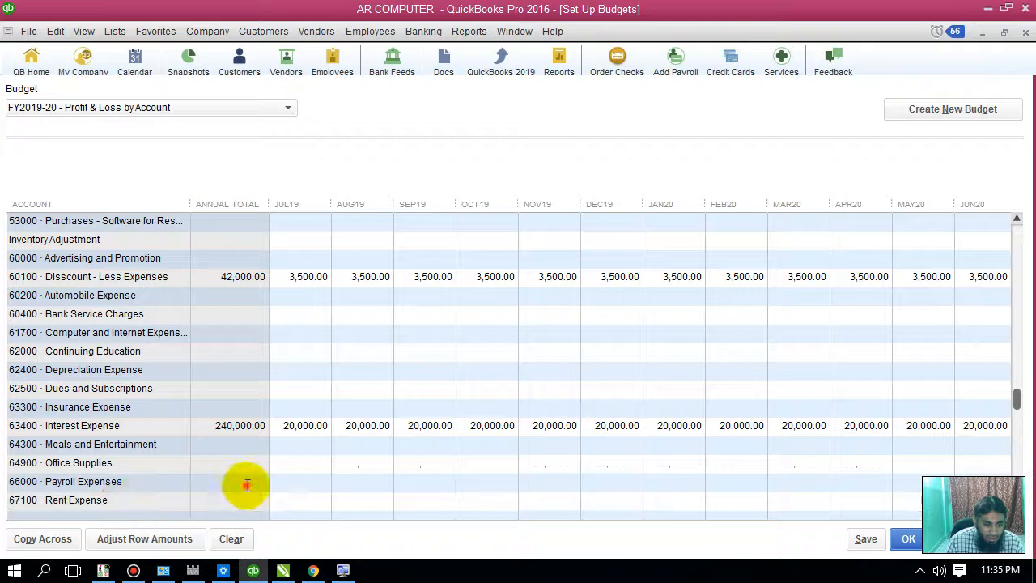
{"action": "type", "text": "150"}
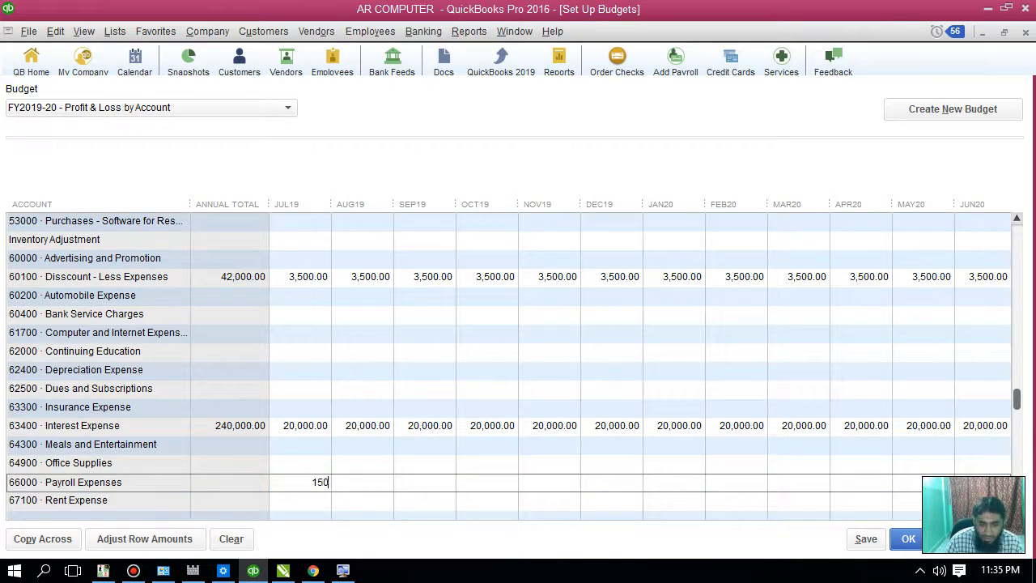
{"action": "type", "text": ",000"}
{"action": "left_click", "coordinate": [365, 481]}
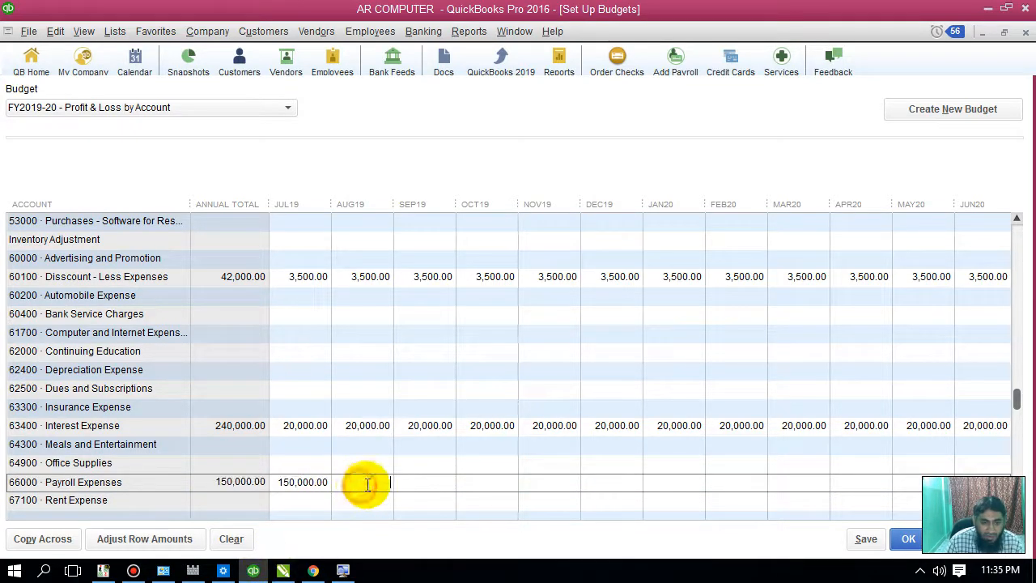
{"action": "left_click", "coordinate": [42, 539]}
Enter 50000 as the JUL19 budget for Rent Expense and copy it across all months
{"action": "scroll", "coordinate": [314, 479], "scroll_direction": "down", "scroll_amount": 2}
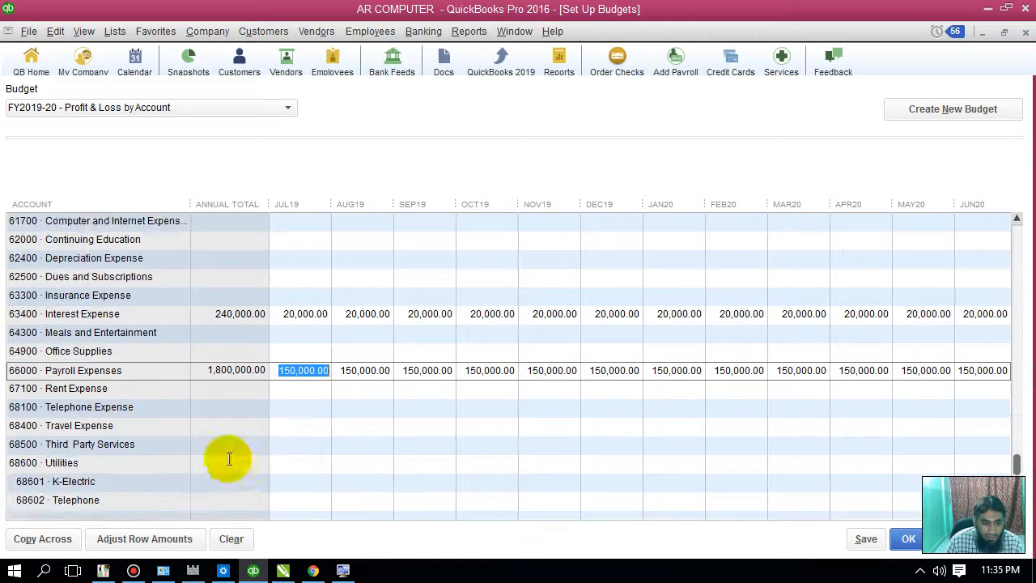
{"action": "left_click", "coordinate": [315, 393]}
{"action": "type", "text": "50000"}
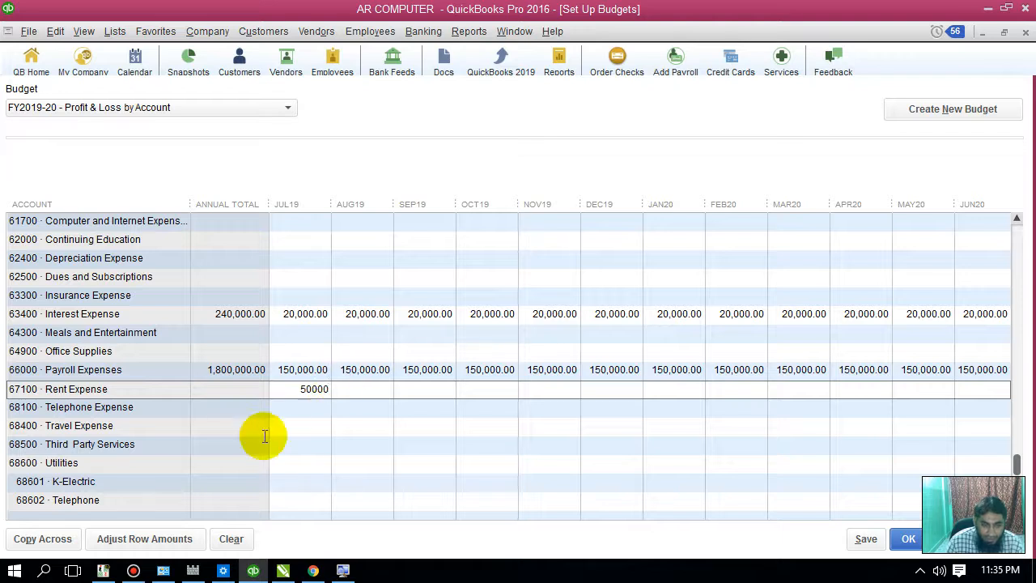
{"action": "left_click", "coordinate": [312, 425]}
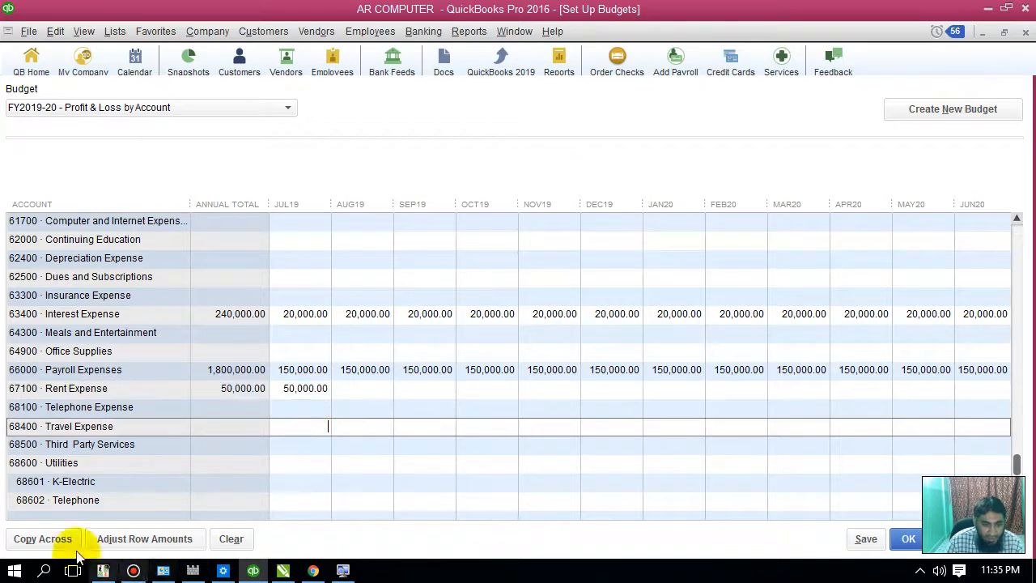
{"action": "left_click", "coordinate": [316, 388]}
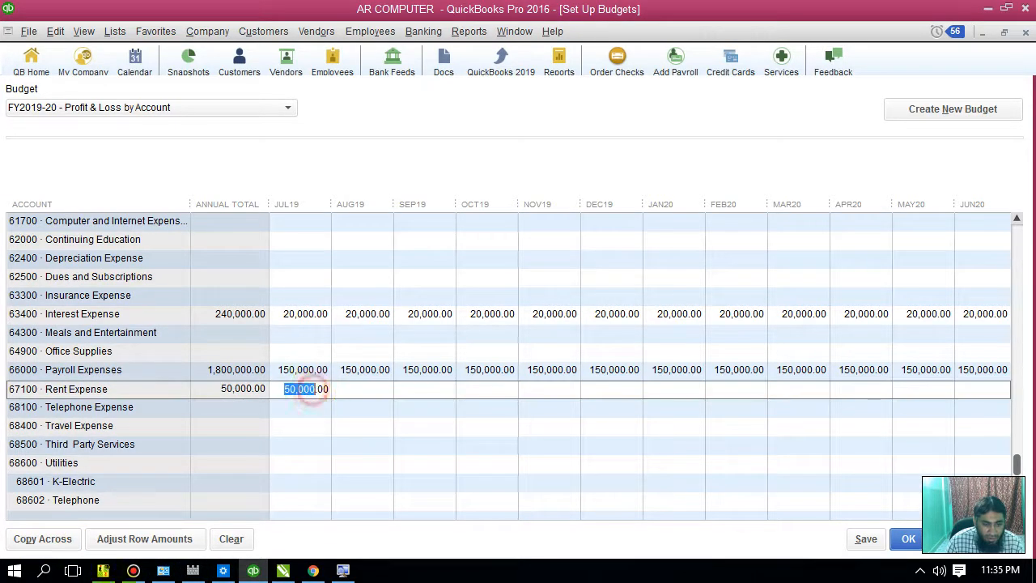
{"action": "left_click", "coordinate": [24, 539]}
Enter 1500 as the JUL19 budget for Telephone Expense and copy it across all months
{"action": "left_click", "coordinate": [298, 408]}
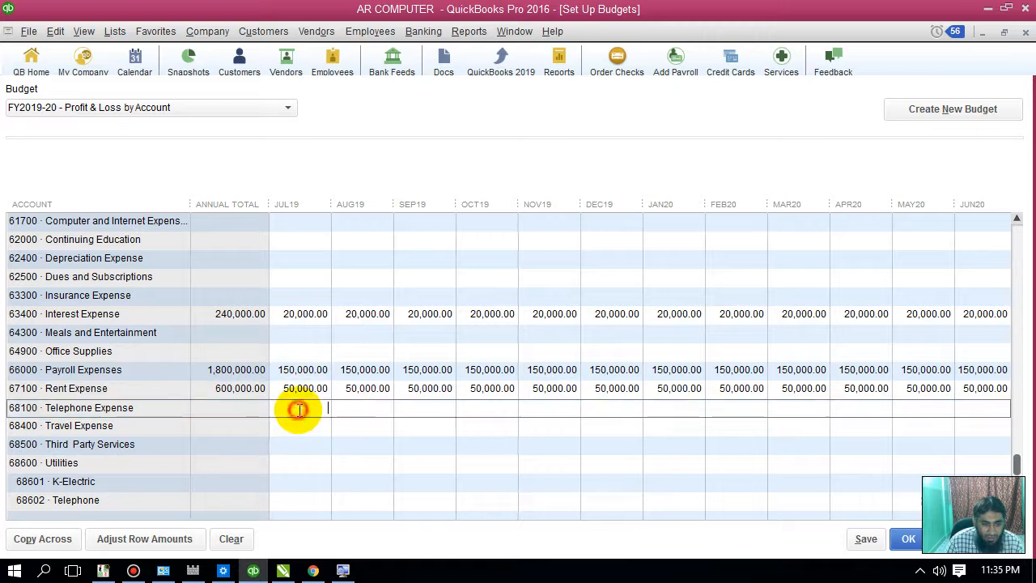
{"action": "type", "text": "1,5"}
{"action": "type", "text": "00"}
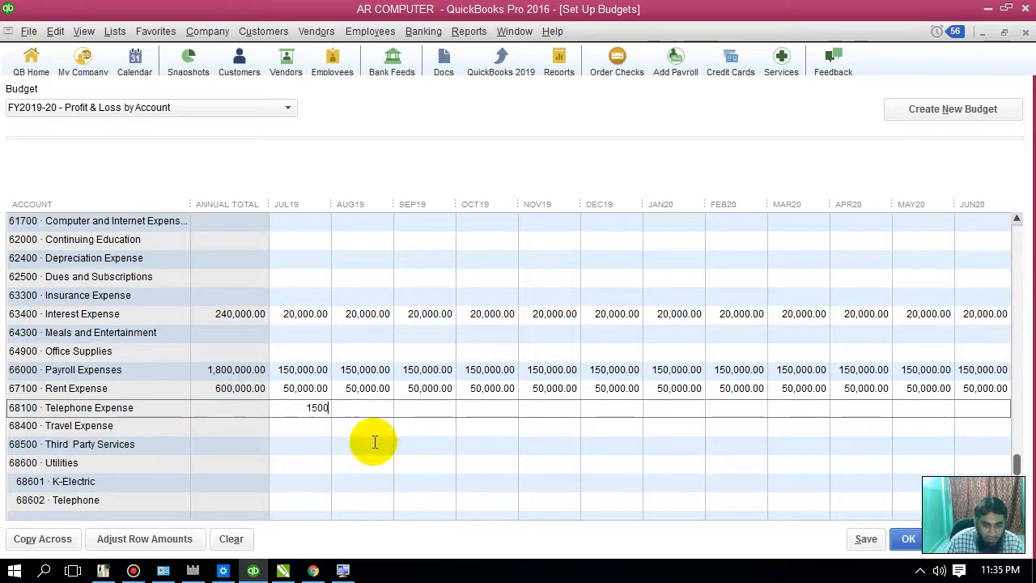
{"action": "left_click", "coordinate": [361, 497]}
{"action": "left_click", "coordinate": [285, 407]}
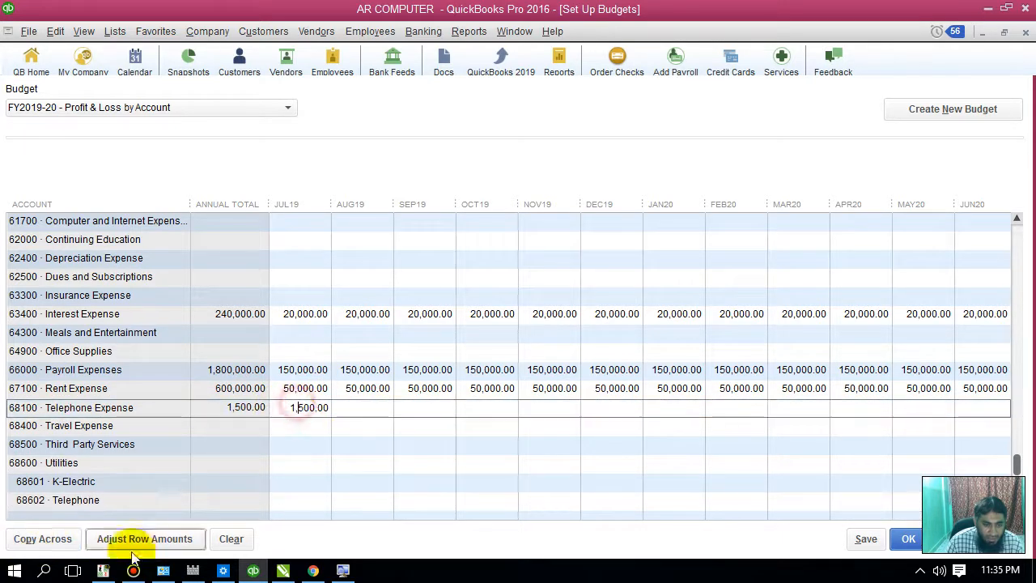
{"action": "left_click", "coordinate": [43, 539]}
Enter 2500 as the JUL19 budget for Travel Expense and copy it across all months
{"action": "left_click", "coordinate": [151, 428]}
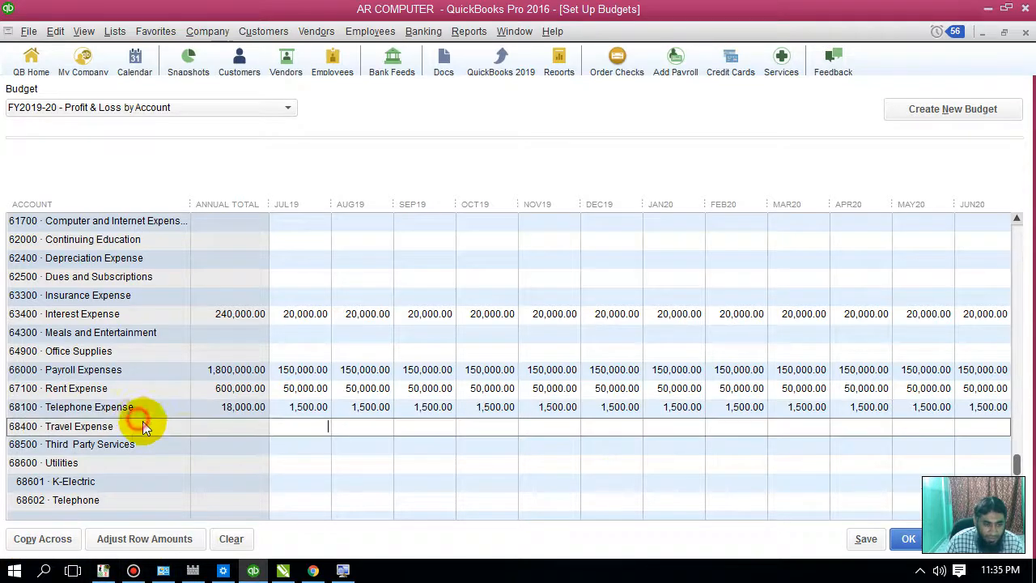
{"action": "type", "text": "2500"}
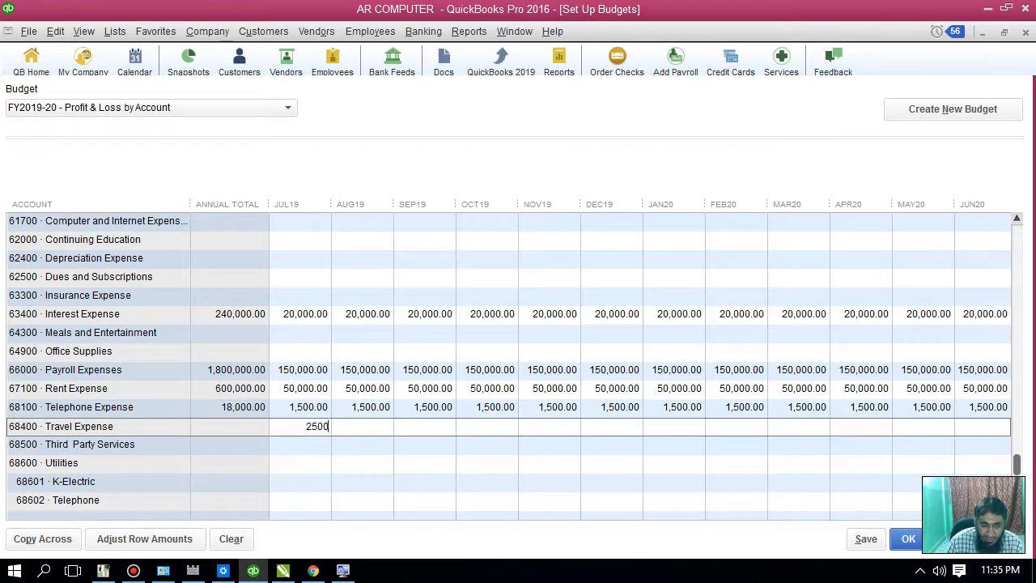
{"action": "left_click", "coordinate": [338, 497]}
{"action": "left_click", "coordinate": [312, 426]}
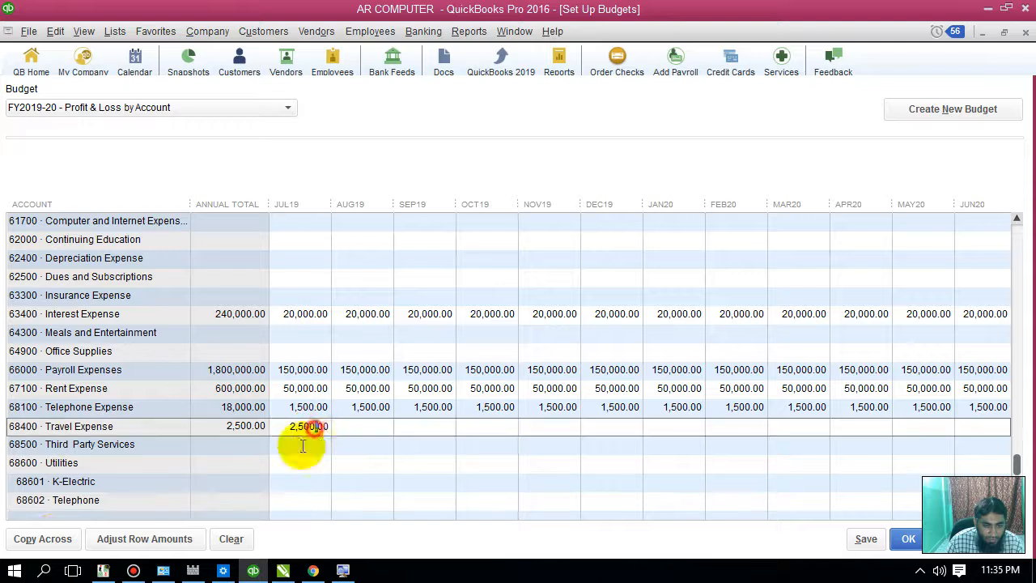
{"action": "left_click", "coordinate": [33, 537]}
Enter 60000 as the JUL19 budget for the Utilities parent account and copy it across all months
{"action": "left_click", "coordinate": [314, 452]}
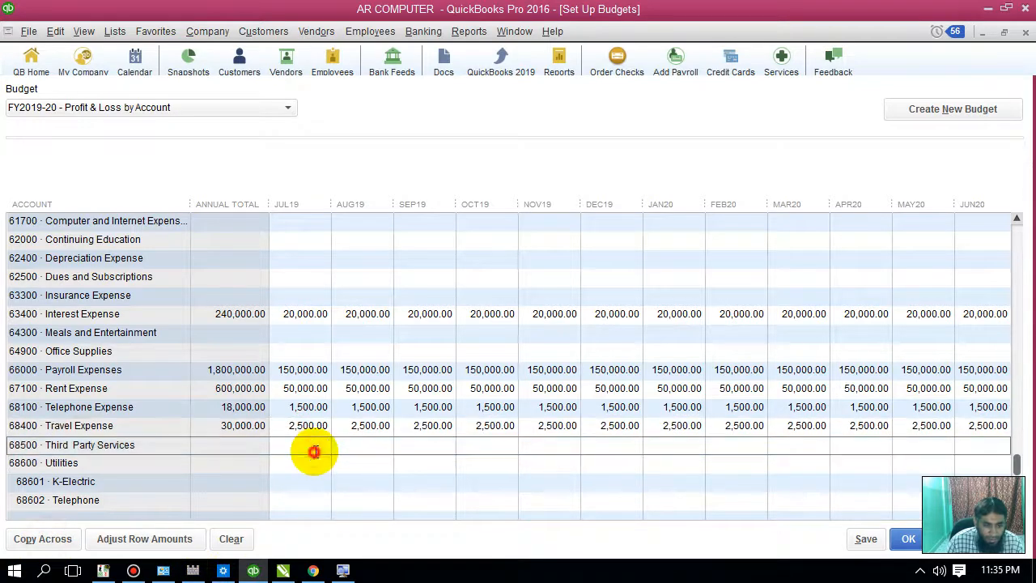
{"action": "left_click", "coordinate": [311, 482]}
{"action": "left_click", "coordinate": [318, 463]}
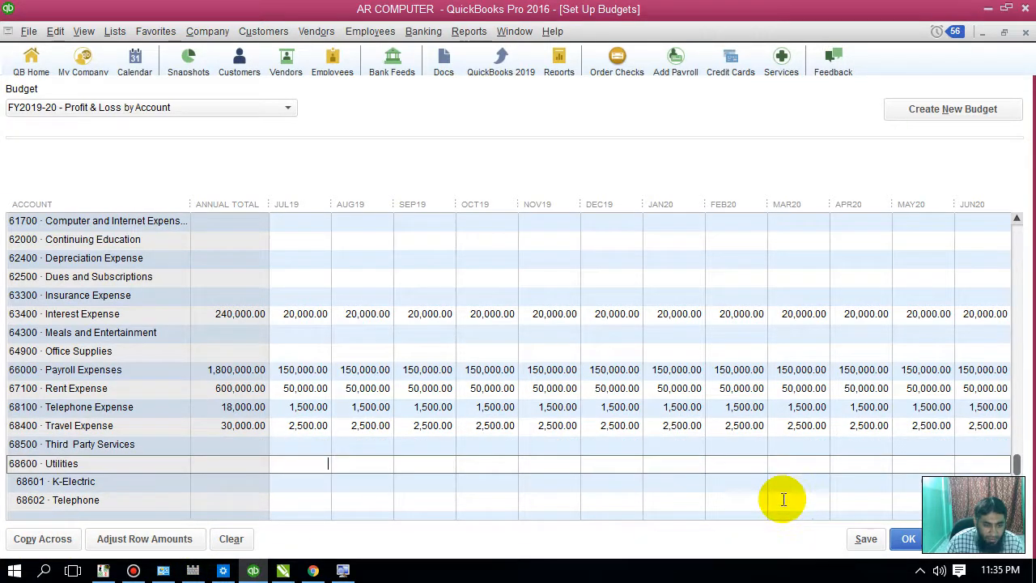
{"action": "type", "text": "60000"}
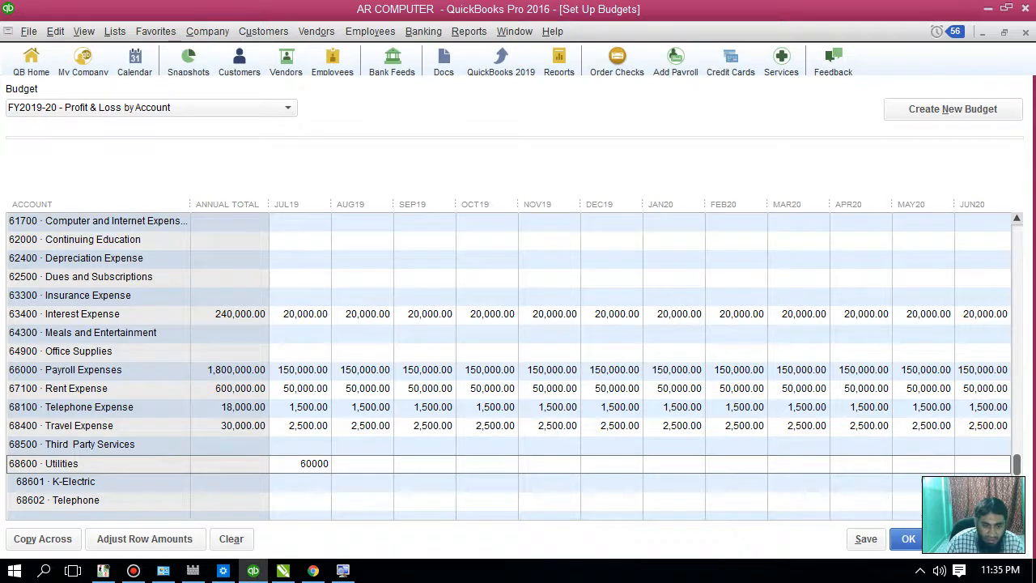
{"action": "left_click", "coordinate": [518, 498]}
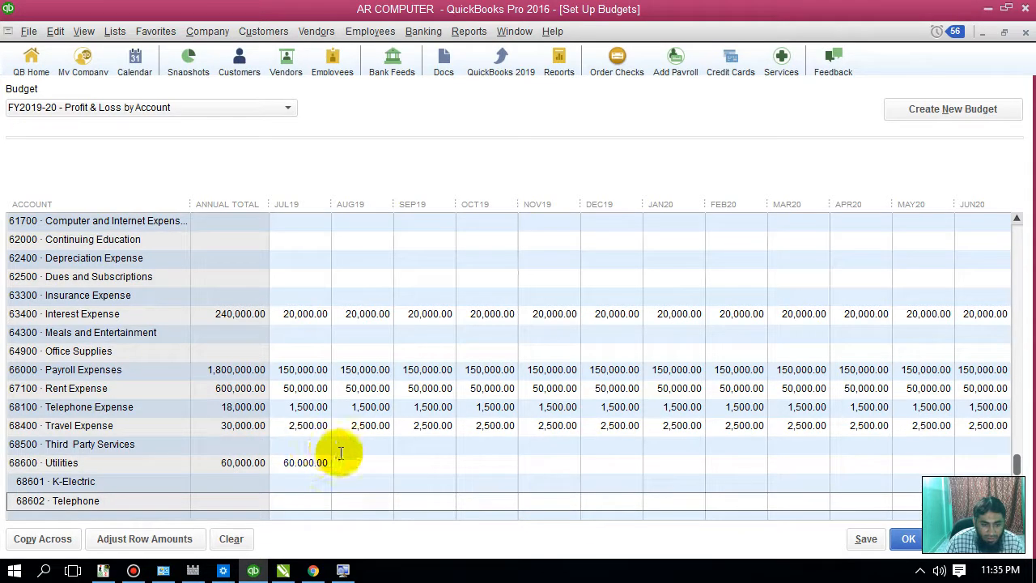
{"action": "left_click", "coordinate": [295, 462]}
{"action": "left_click", "coordinate": [68, 535]}
Save the FY2019-20 Profit & Loss budget and close the budget setup
{"action": "scroll", "coordinate": [426, 454], "scroll_direction": "down", "scroll_amount": 1}
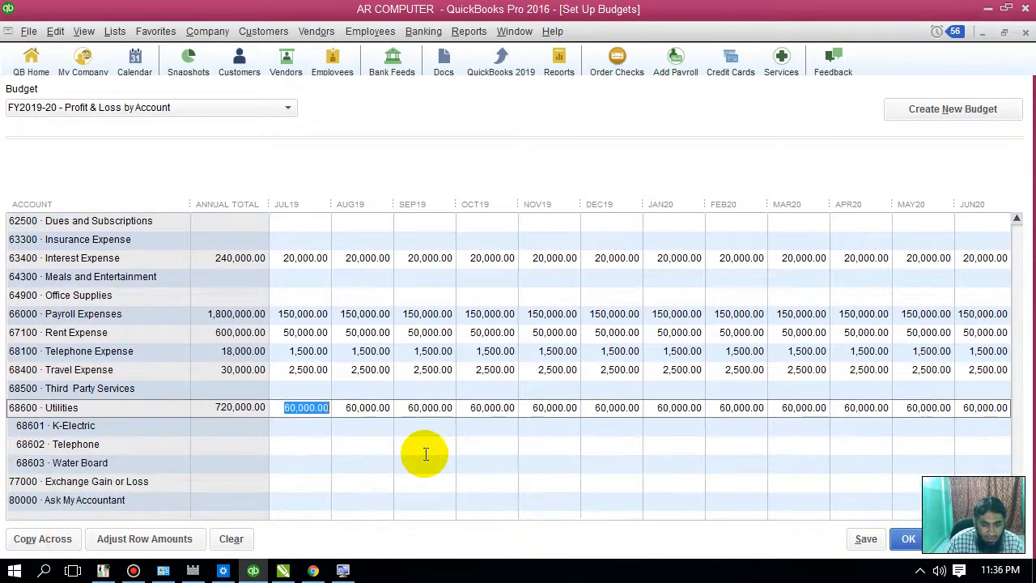
{"action": "scroll", "coordinate": [530, 470], "scroll_direction": "up", "scroll_amount": 8}
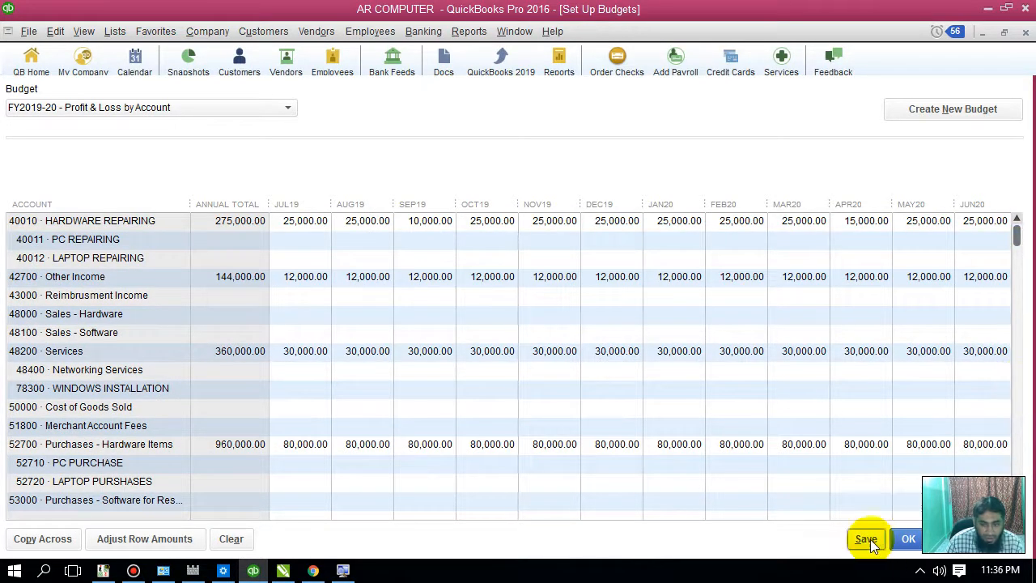
{"action": "left_click", "coordinate": [869, 539]}
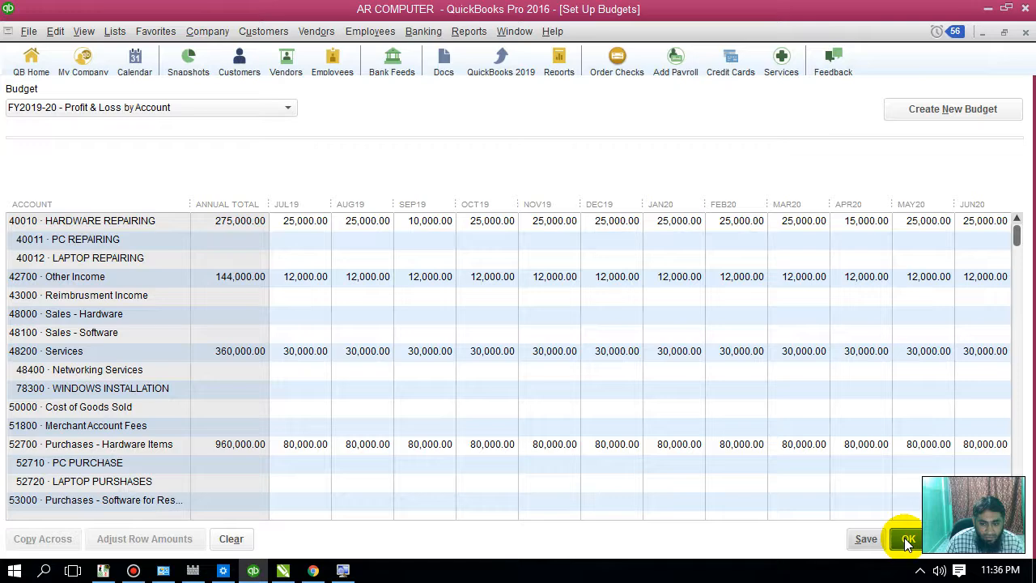
{"action": "left_click", "coordinate": [908, 539]}
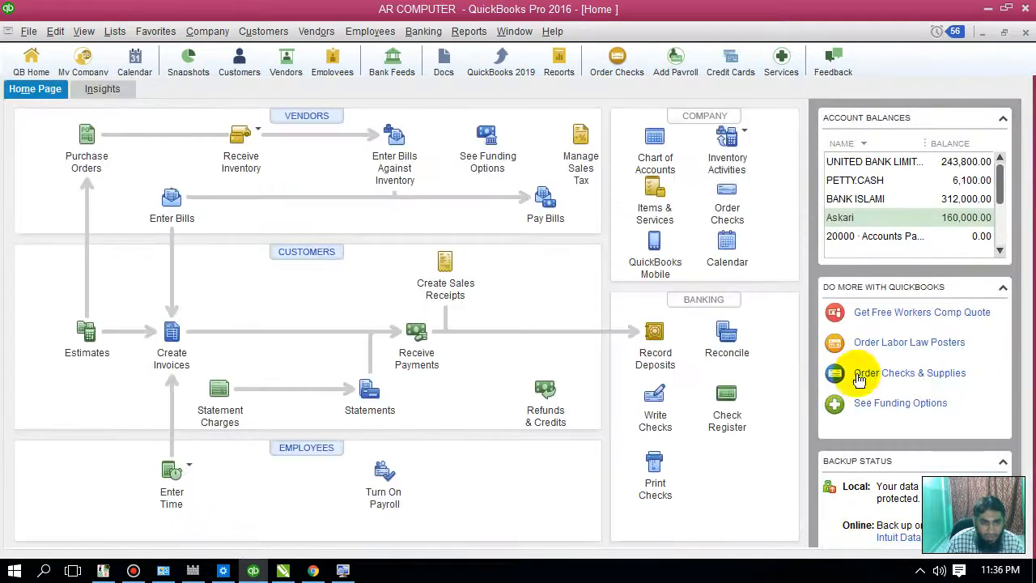
Open the contributed Budgets & Forecasts reports in the Report Center and switch to the standard budget reports
{"action": "left_click", "coordinate": [469, 32]}
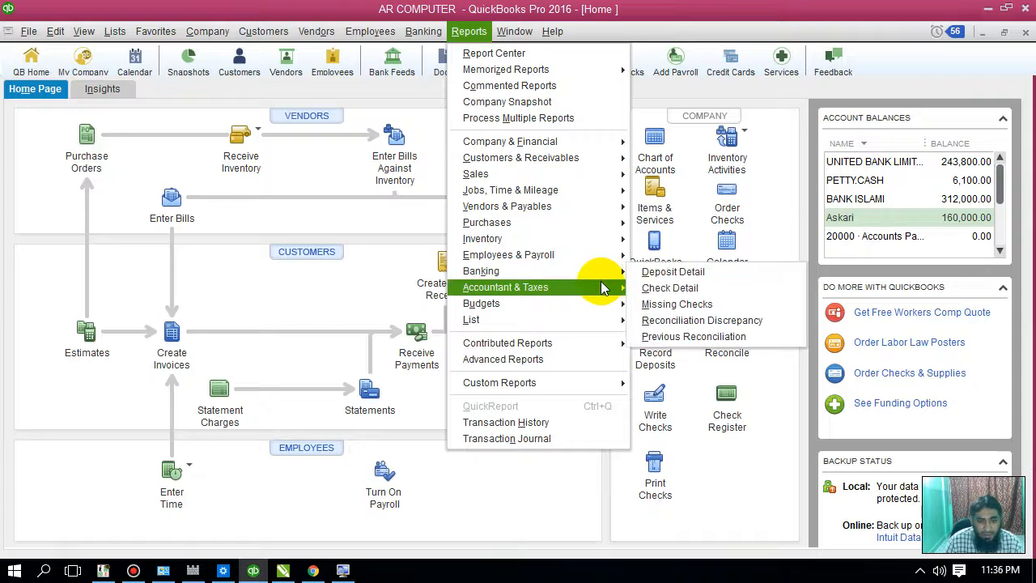
{"action": "mouse_move", "coordinate": [603, 288]}
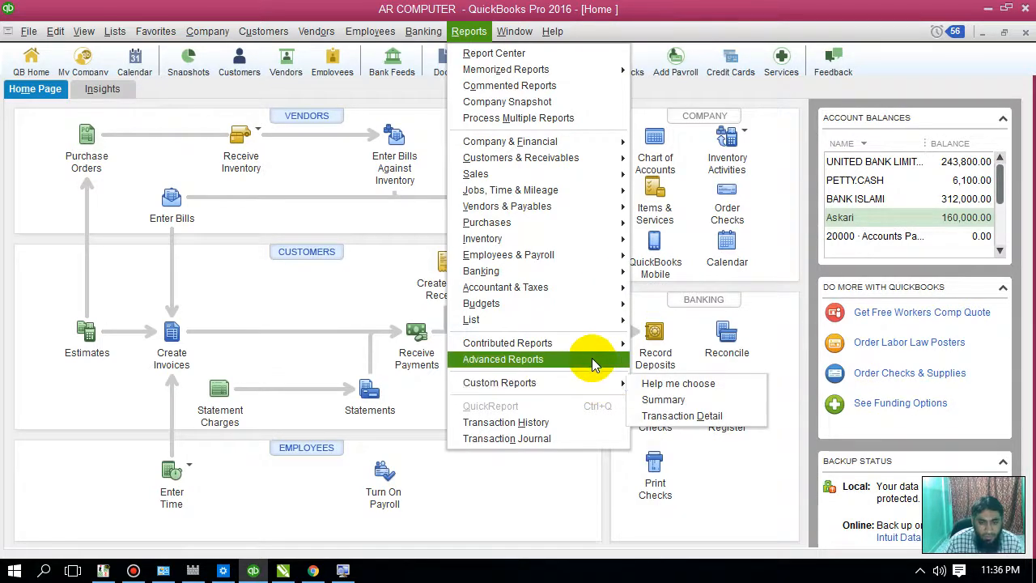
{"action": "mouse_move", "coordinate": [592, 348]}
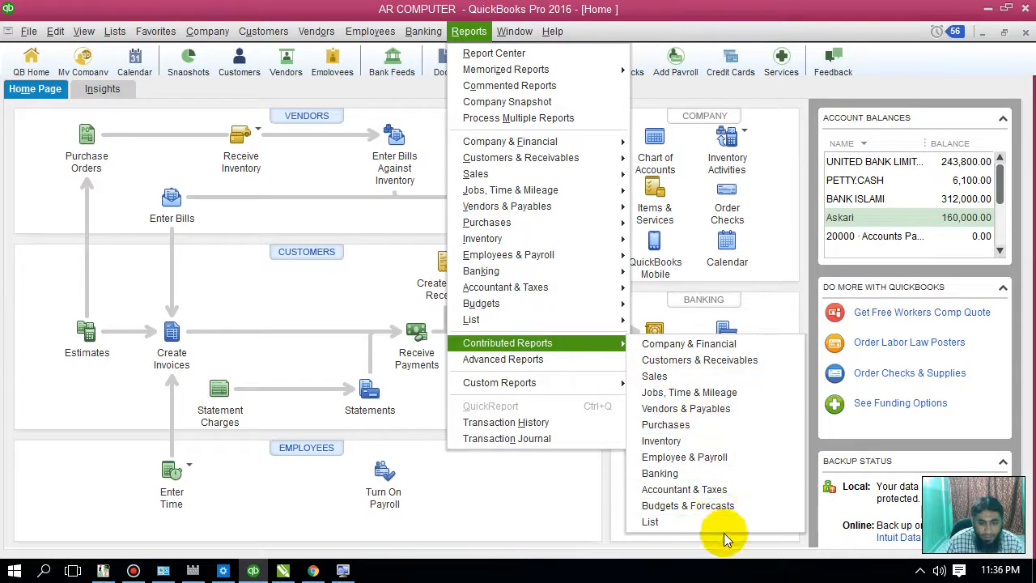
{"action": "left_click", "coordinate": [716, 505]}
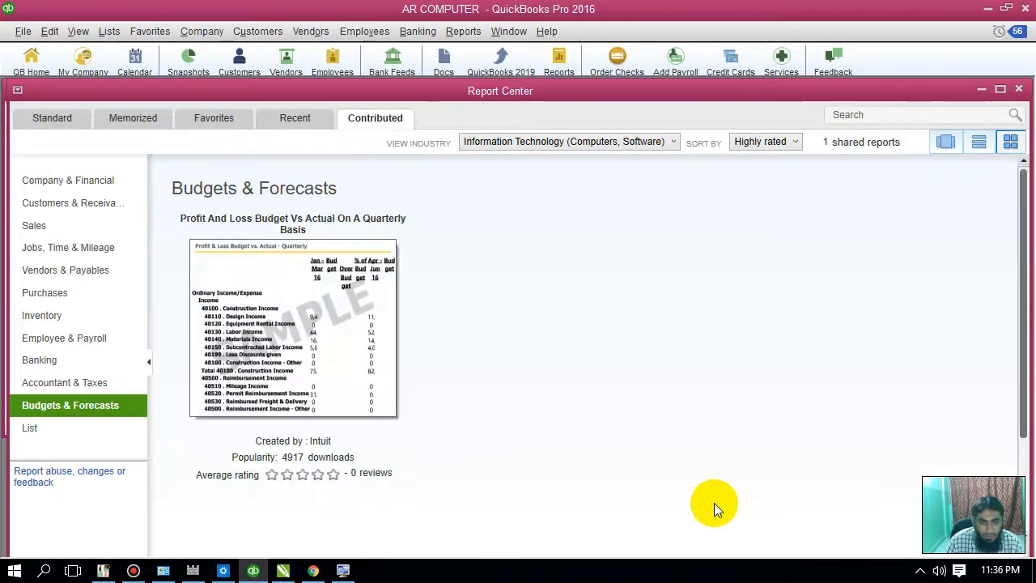
{"action": "left_click", "coordinate": [47, 123]}
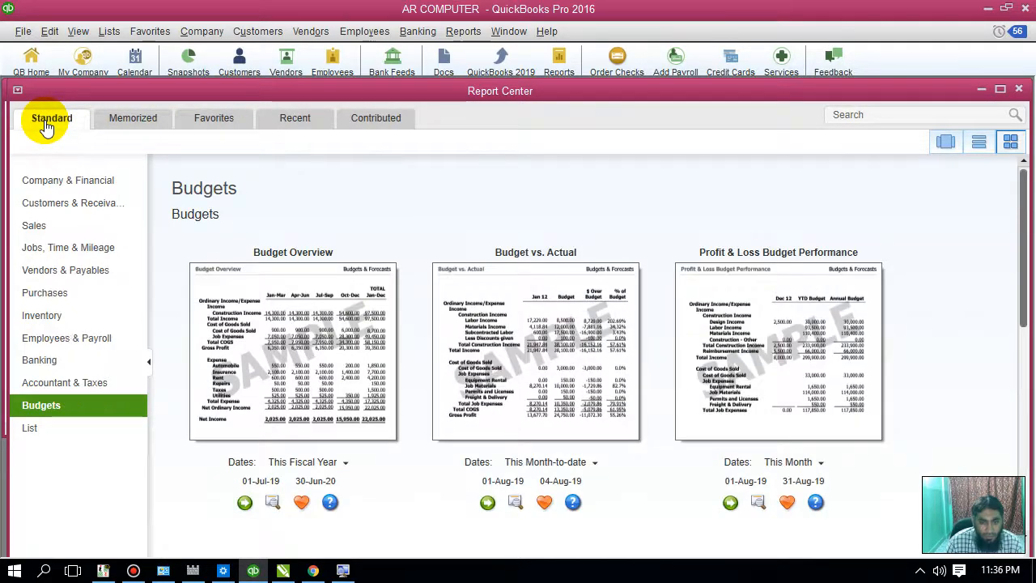
Generate the Budget Overview report from the FY2019-20 - Profit & Loss by Account budget
{"action": "double_click", "coordinate": [328, 393]}
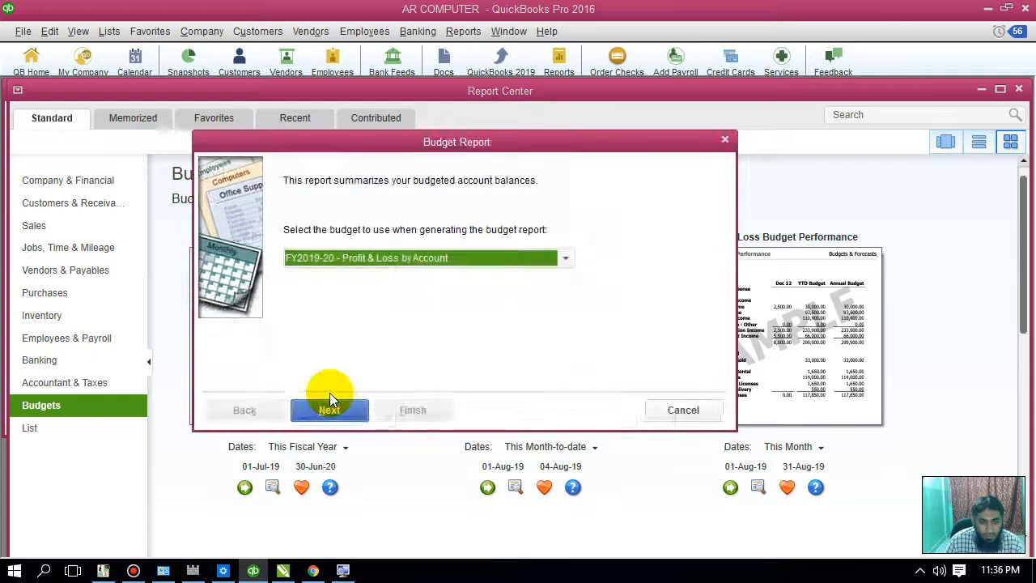
{"action": "left_click", "coordinate": [331, 403]}
{"action": "left_click", "coordinate": [348, 413]}
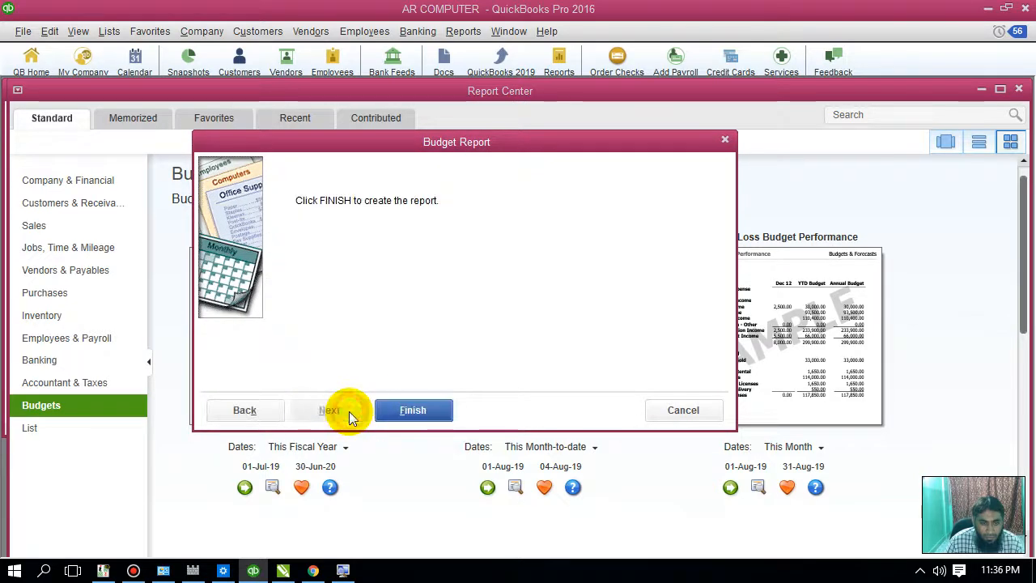
{"action": "left_click", "coordinate": [413, 414]}
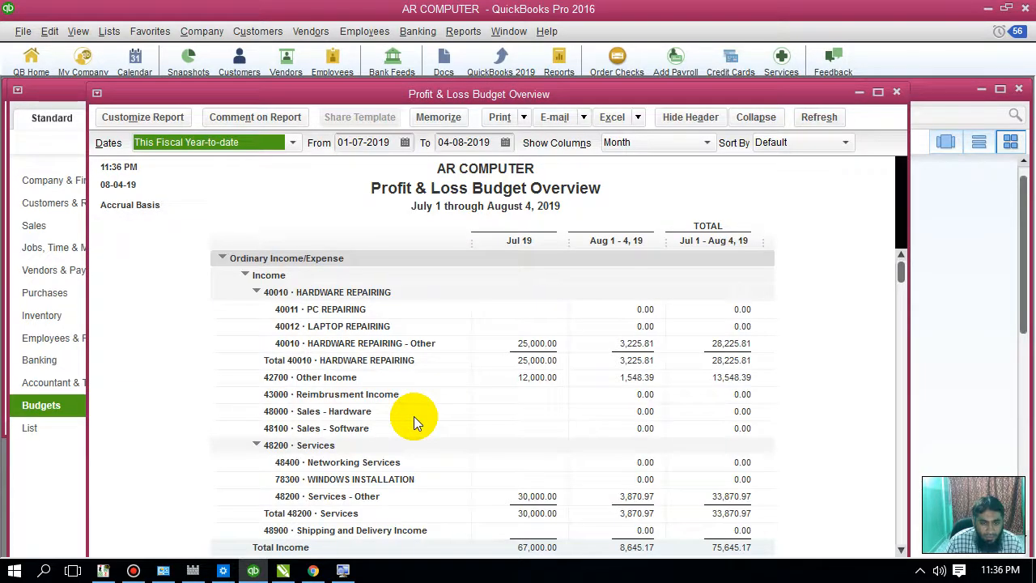
Maximize the Profit & Loss Budget Overview, examine its income, cost of goods sold, expense and net income lines, and close it
{"action": "scroll", "coordinate": [555, 403], "scroll_direction": "down", "scroll_amount": 15}
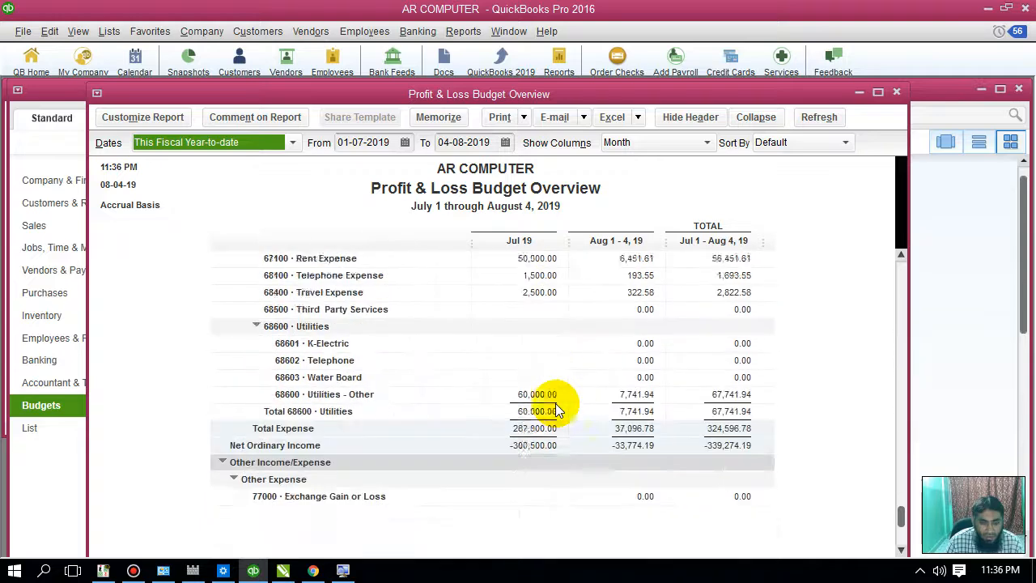
{"action": "scroll", "coordinate": [555, 403], "scroll_direction": "down", "scroll_amount": 1}
{"action": "left_click", "coordinate": [878, 89]}
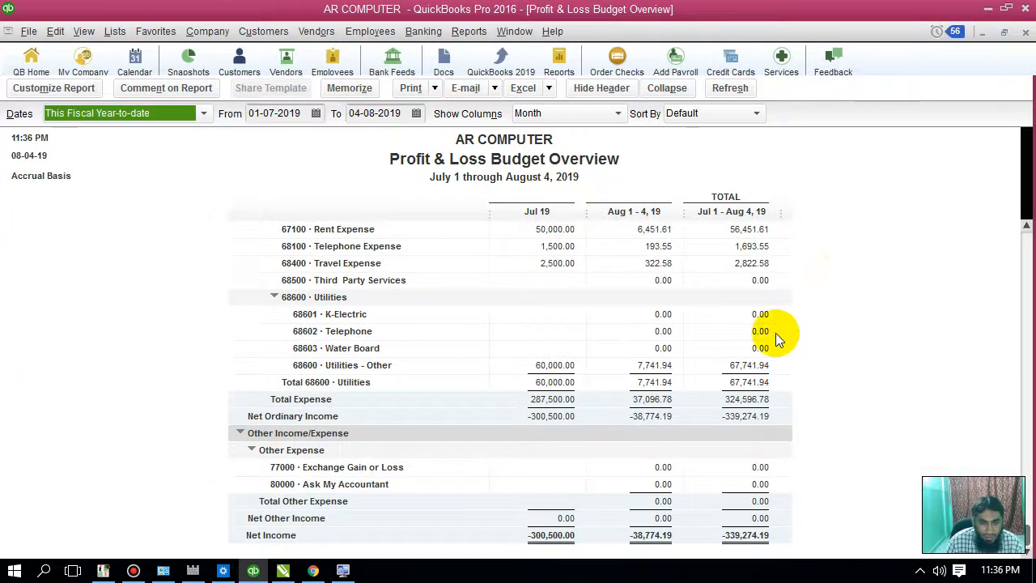
{"action": "scroll", "coordinate": [775, 332], "scroll_direction": "up", "scroll_amount": 8}
{"action": "scroll", "coordinate": [777, 333], "scroll_direction": "up", "scroll_amount": 5}
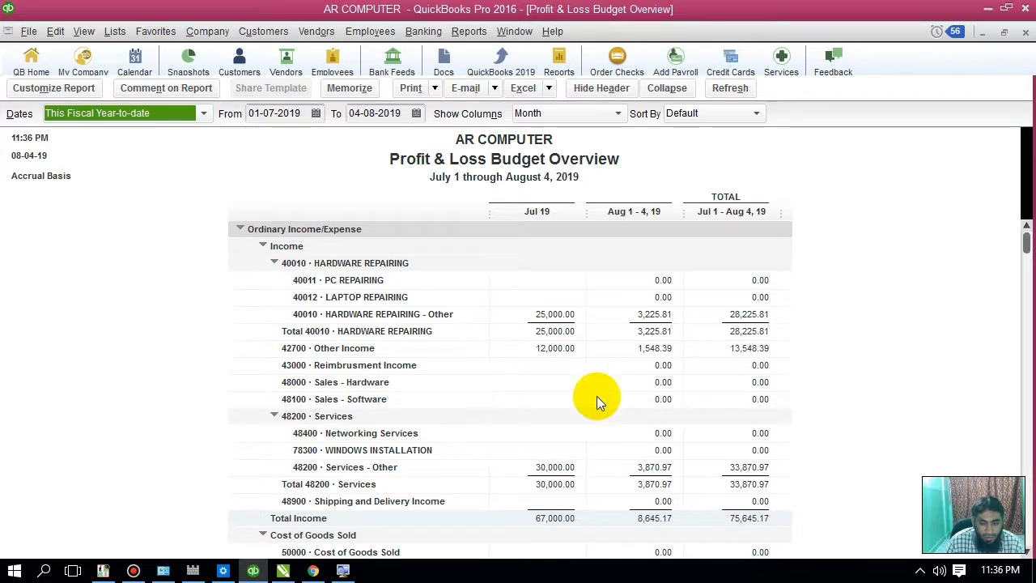
{"action": "scroll", "coordinate": [718, 381], "scroll_direction": "down", "scroll_amount": 7}
{"action": "scroll", "coordinate": [828, 404], "scroll_direction": "down", "scroll_amount": 8}
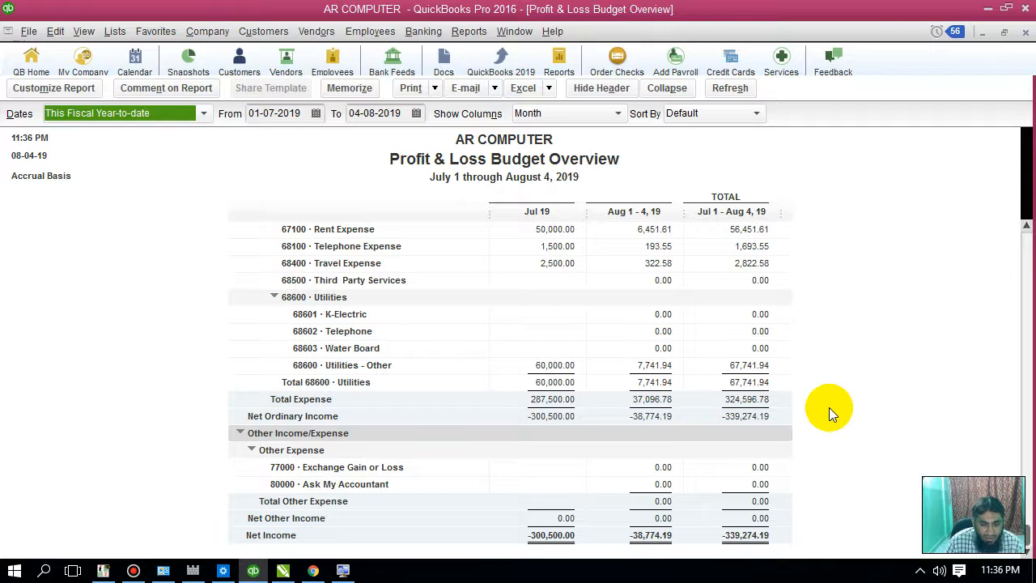
{"action": "scroll", "coordinate": [828, 407], "scroll_direction": "up", "scroll_amount": 6}
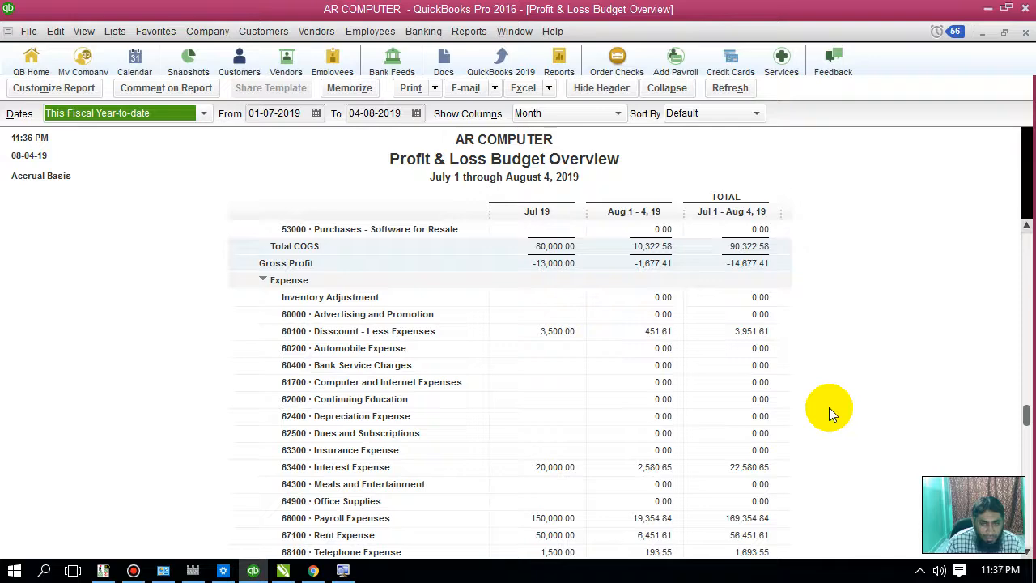
{"action": "scroll", "coordinate": [829, 407], "scroll_direction": "up", "scroll_amount": 7}
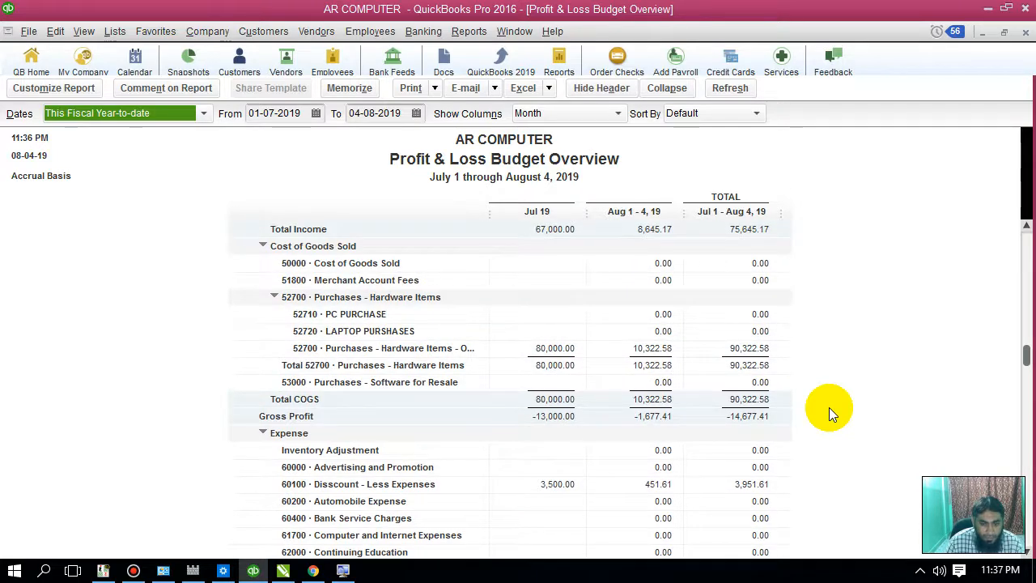
{"action": "scroll", "coordinate": [829, 407], "scroll_direction": "up", "scroll_amount": 2}
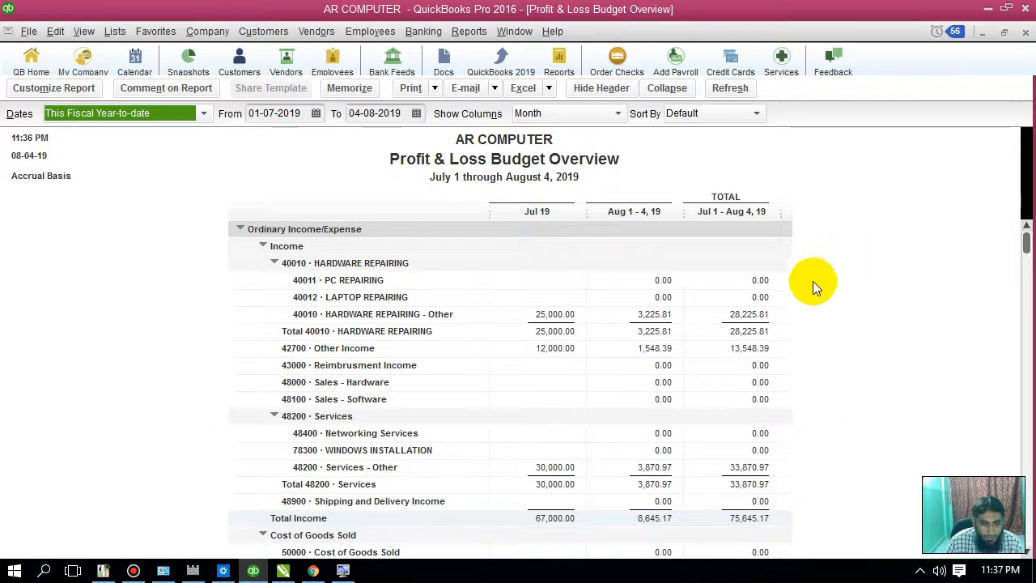
{"action": "left_click", "coordinate": [1025, 34]}
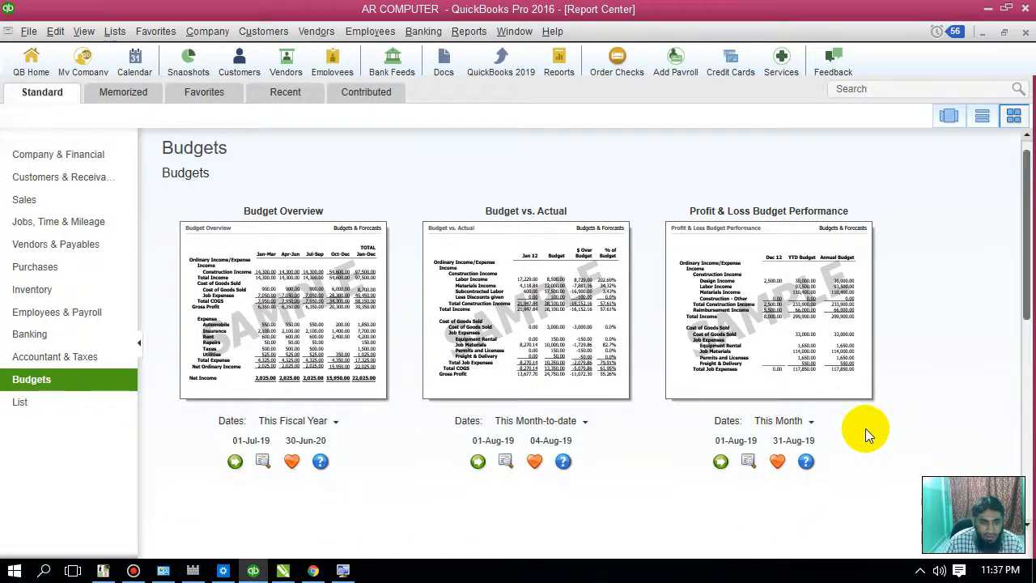
Generate the Profit & Loss Budget Performance report from the FY2019-20 - Profit & Loss by Account budget
{"action": "left_click", "coordinate": [708, 299]}
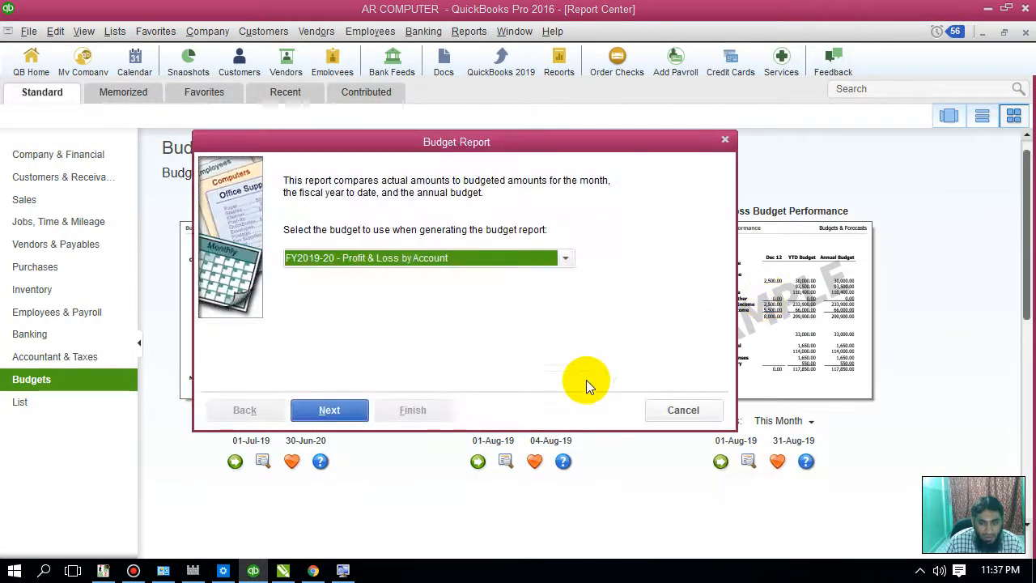
{"action": "left_click", "coordinate": [331, 410]}
{"action": "left_click", "coordinate": [334, 410]}
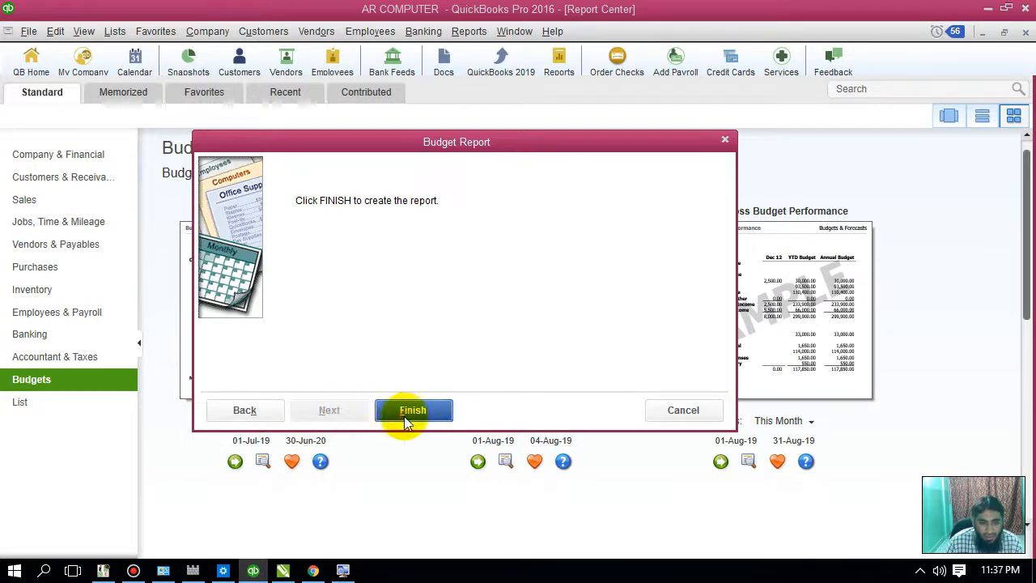
{"action": "left_click", "coordinate": [409, 410]}
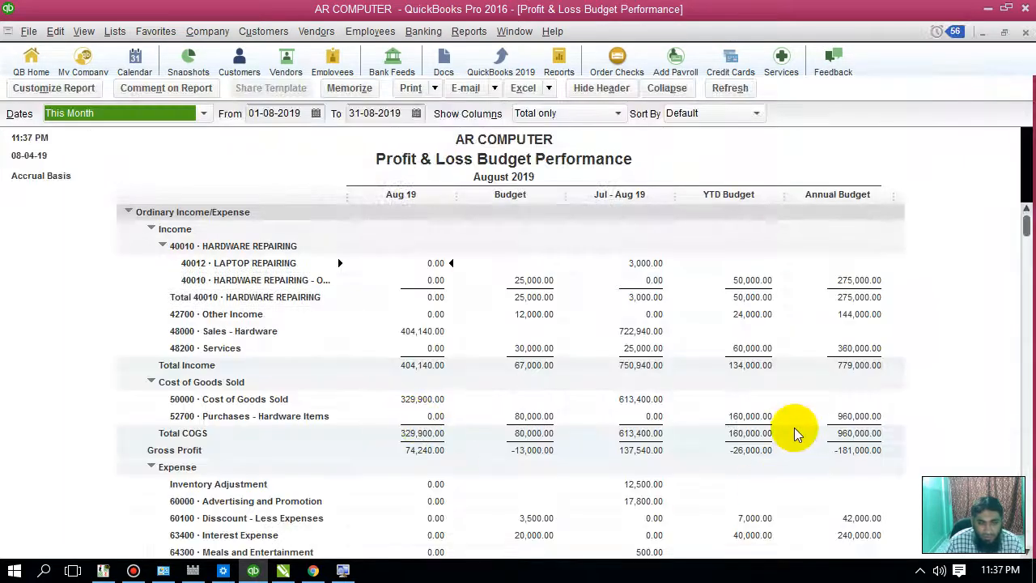
Examine the expense and net income lines of the Profit & Loss Budget Performance report, then close it and the Report Center
{"action": "scroll", "coordinate": [825, 421], "scroll_direction": "down", "scroll_amount": 5}
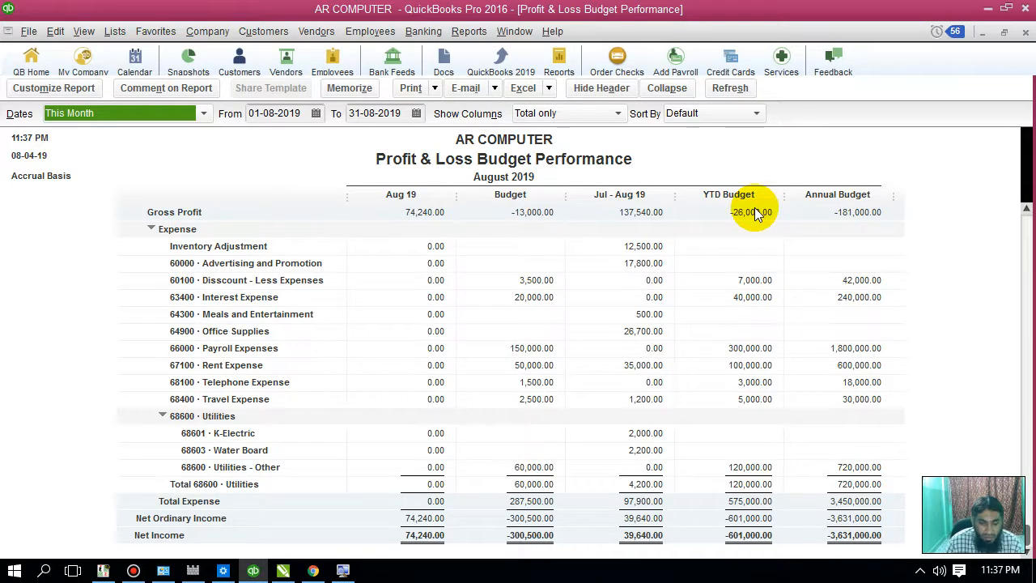
{"action": "left_click", "coordinate": [1026, 33]}
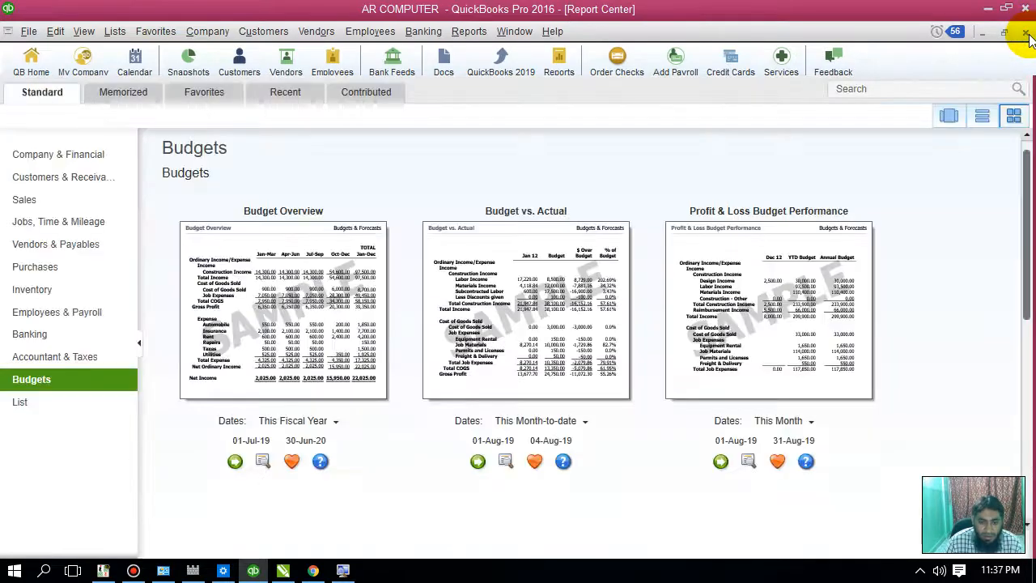
{"action": "left_click", "coordinate": [1025, 32]}
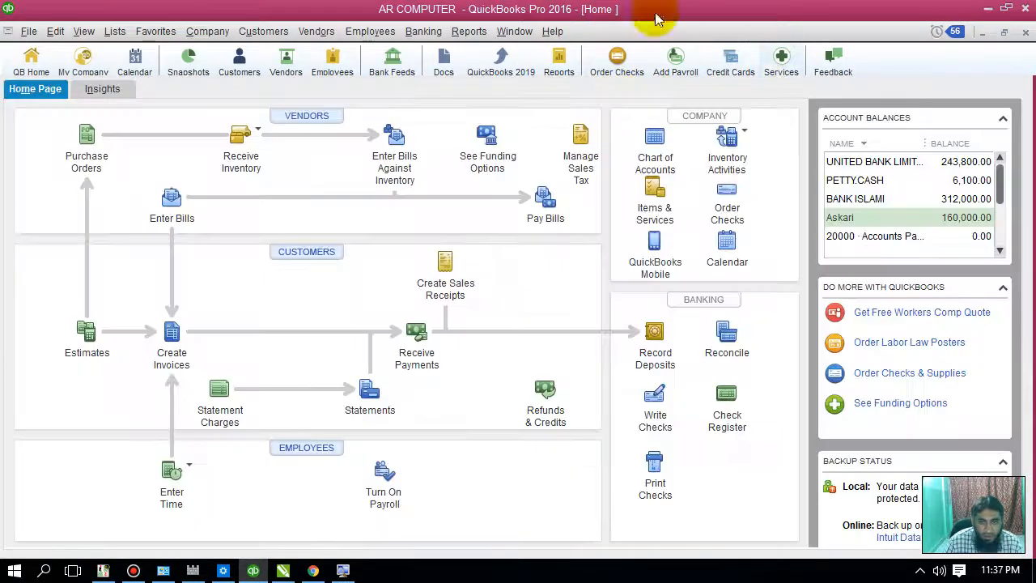